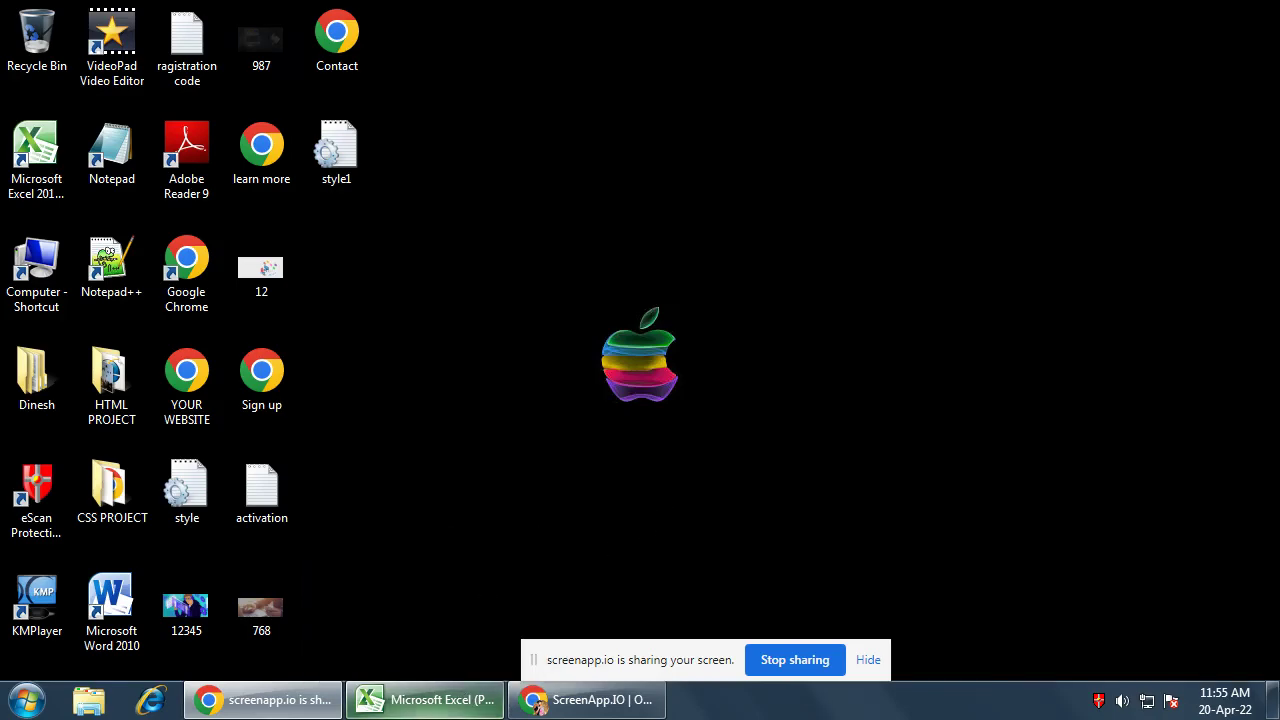
Bring the FIROZABAD-UP workbook to the front and click through company entries in rows 5, 6 and 12
click(425, 699)
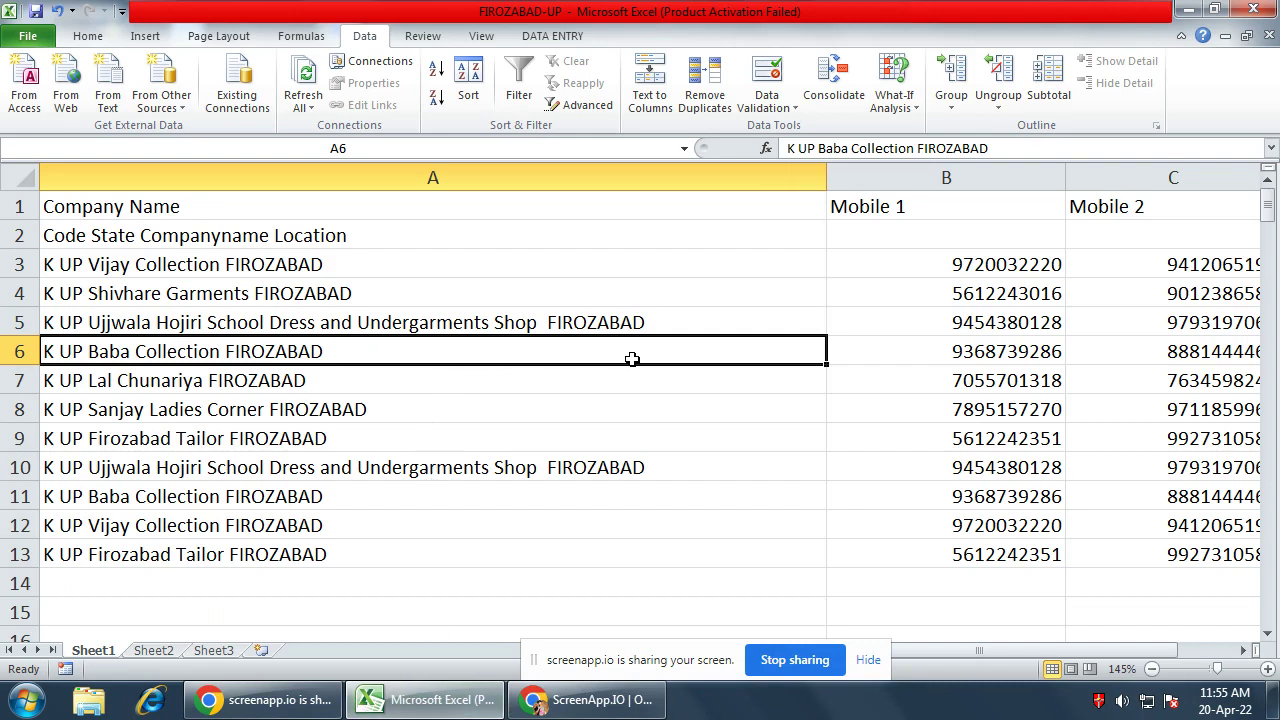
click(380, 235)
click(405, 318)
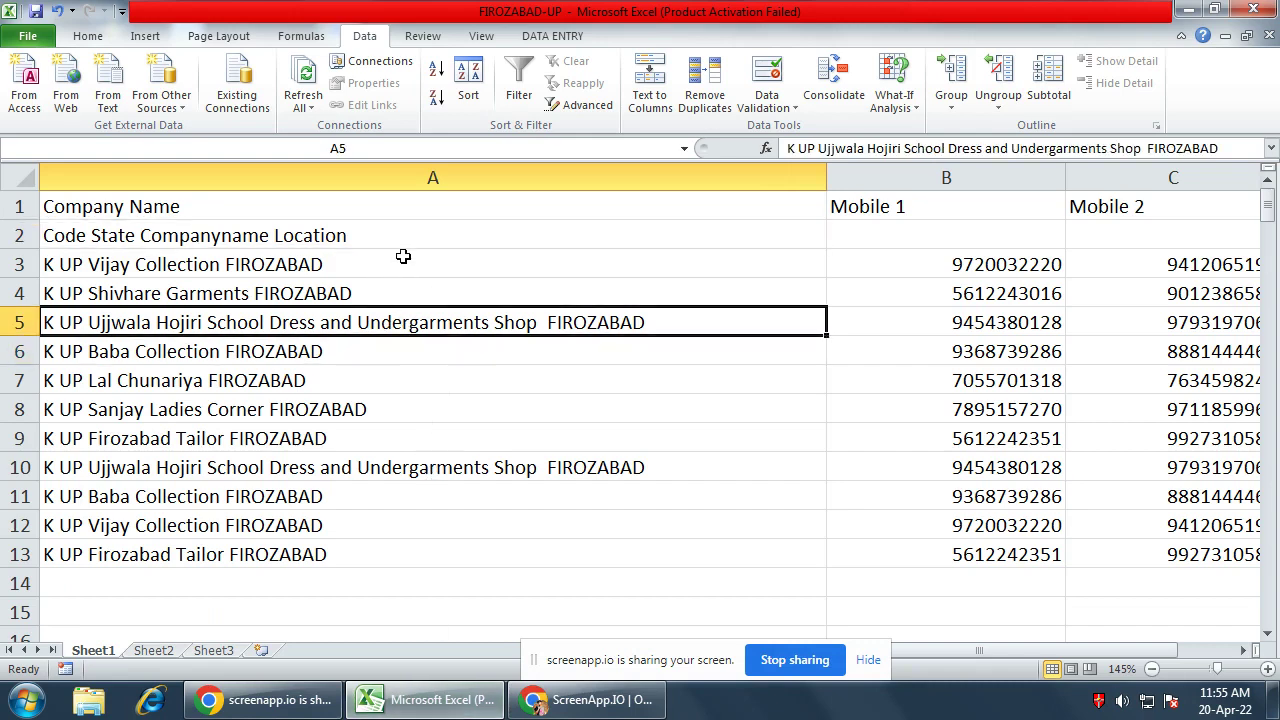
drag(454, 235, 846, 406)
click(690, 518)
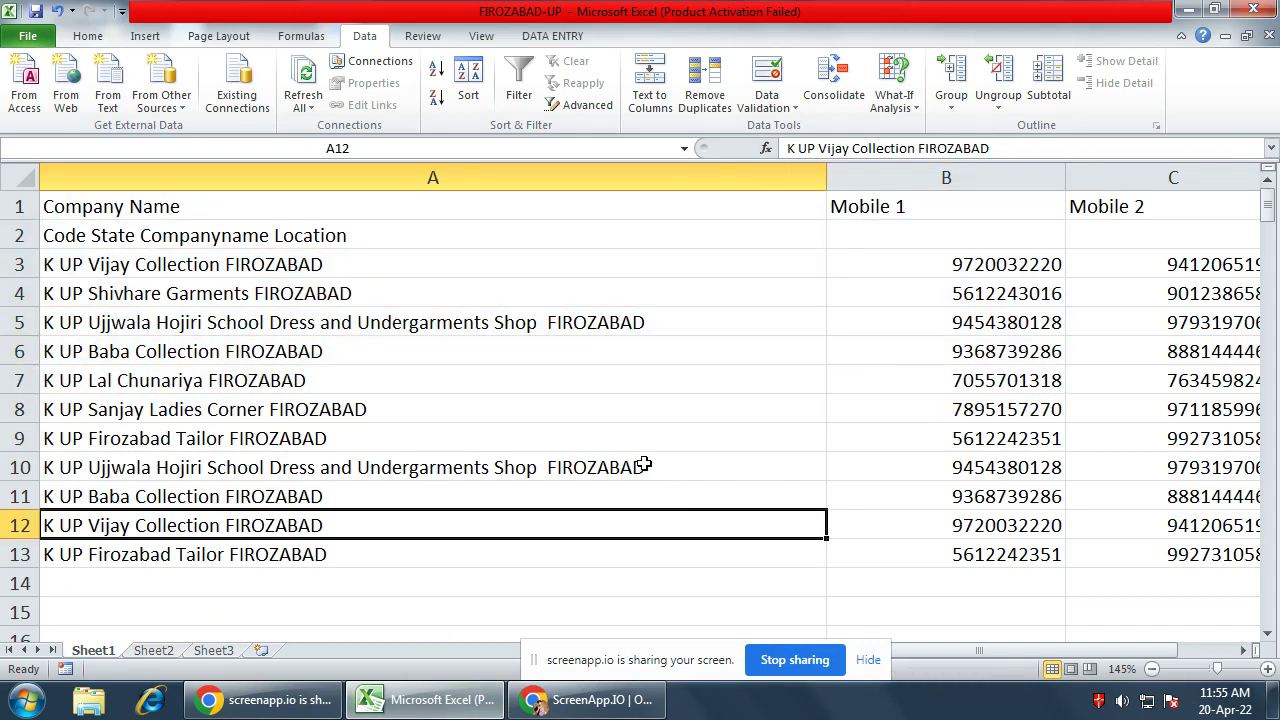
click(582, 345)
Select the company names in rows 4–9, dismiss the Windows performance warning, and check the entries in rows 3 and 6
mouse_move(554, 285)
mouse_down()
mouse_move(778, 425)
mouse_move(878, 402)
mouse_up()
click(952, 466)
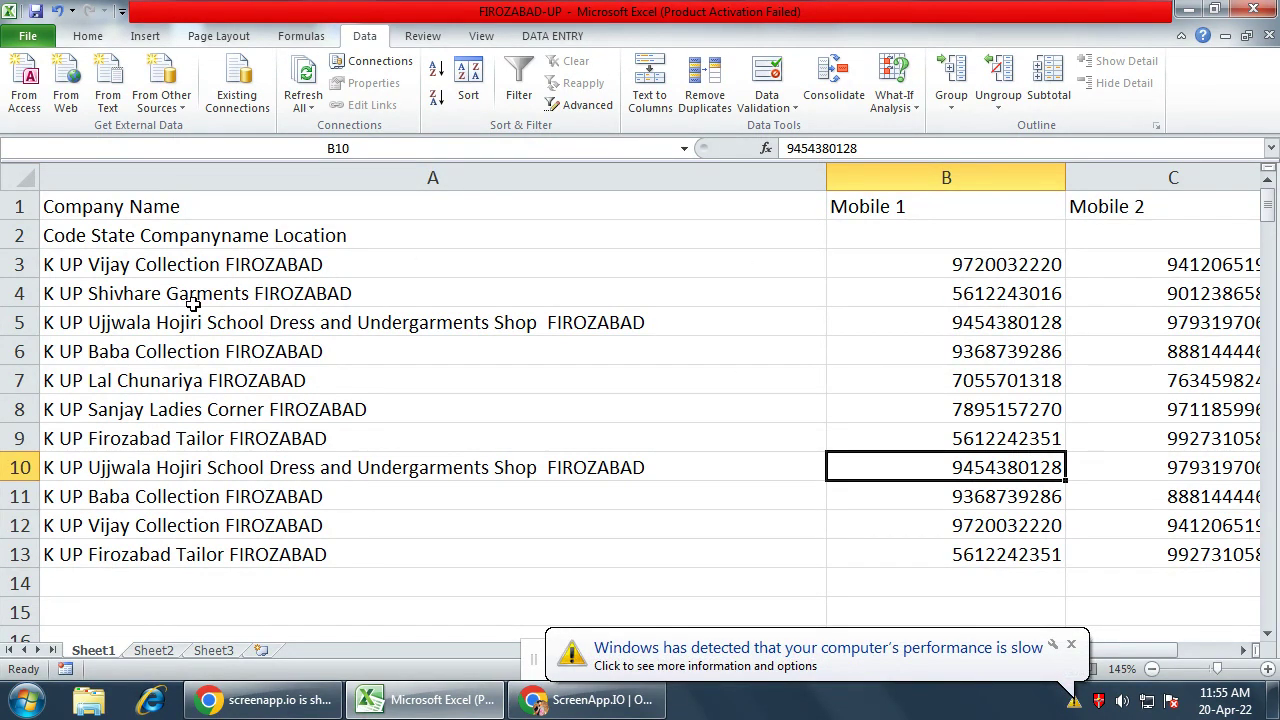
click(1071, 644)
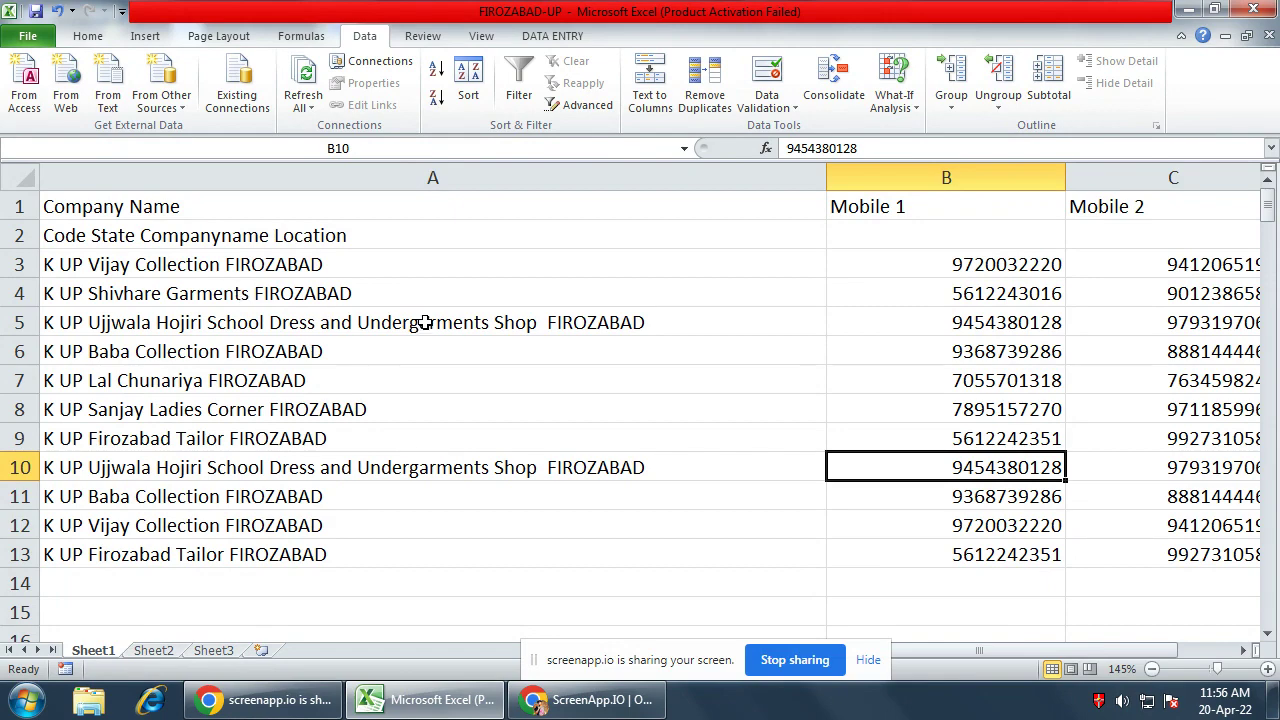
click(379, 345)
click(160, 270)
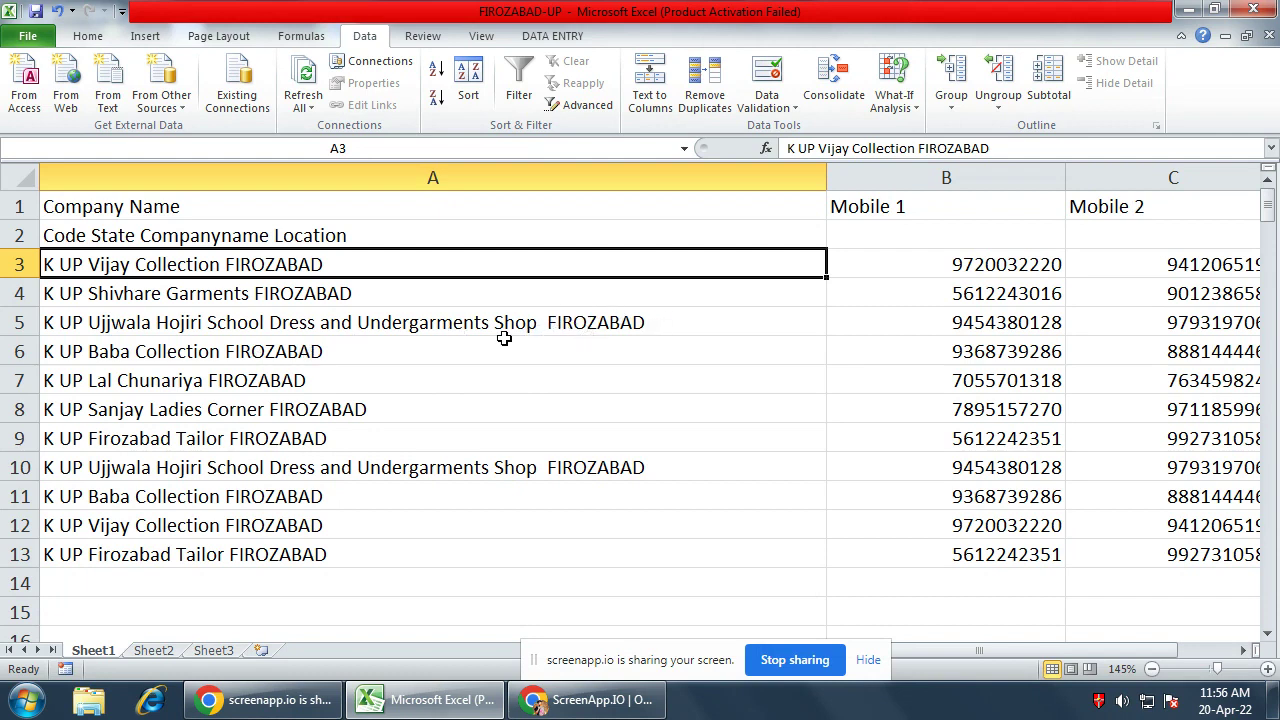
scroll(504, 338, up, 1)
scroll(504, 338, down, 1)
click(275, 212)
click(276, 270)
drag(276, 270, 281, 390)
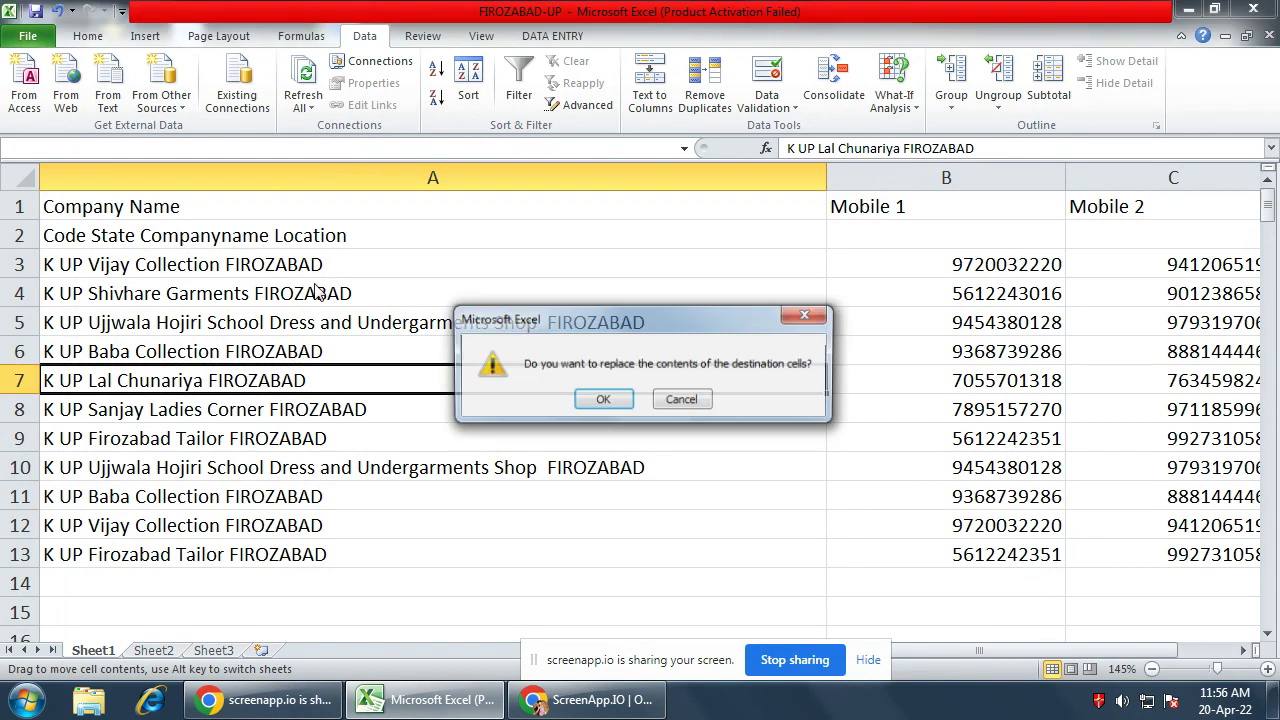
key(Escape)
drag(538, 244, 446, 534)
click(554, 604)
drag(975, 255, 917, 514)
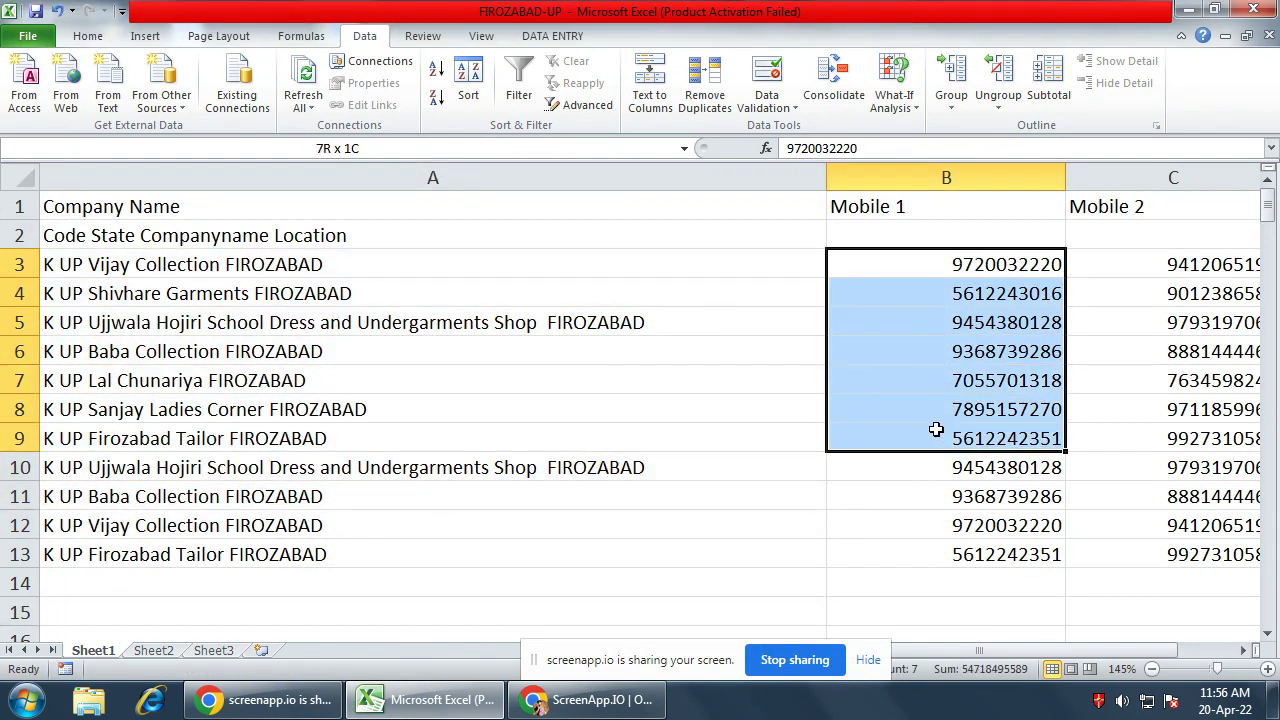
drag(1146, 285, 1108, 526)
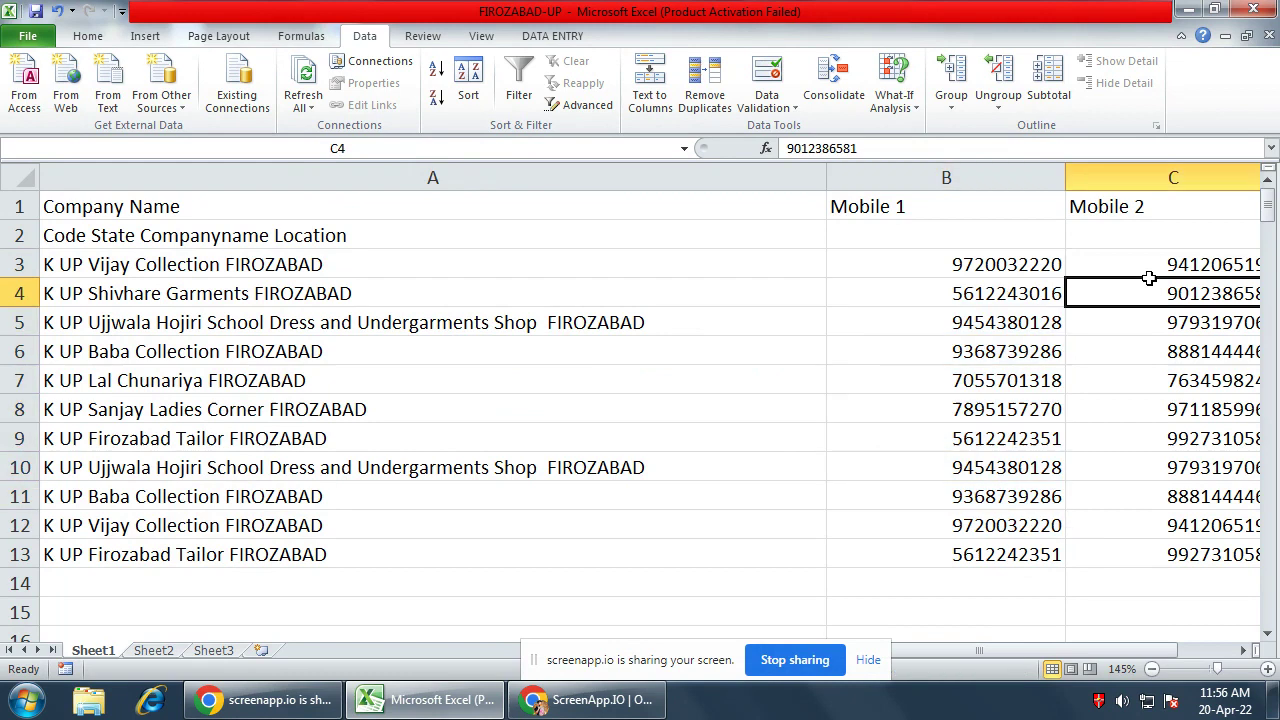
click(397, 288)
click(848, 283)
click(1090, 287)
click(560, 294)
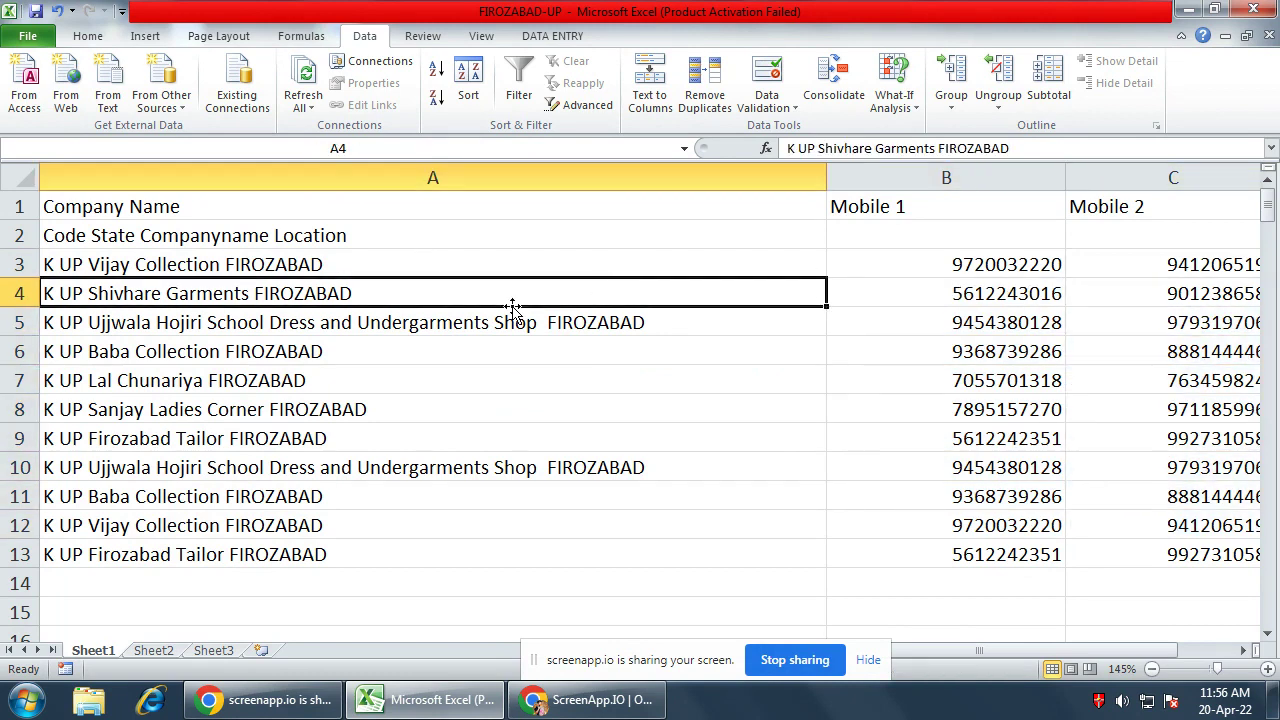
click(252, 265)
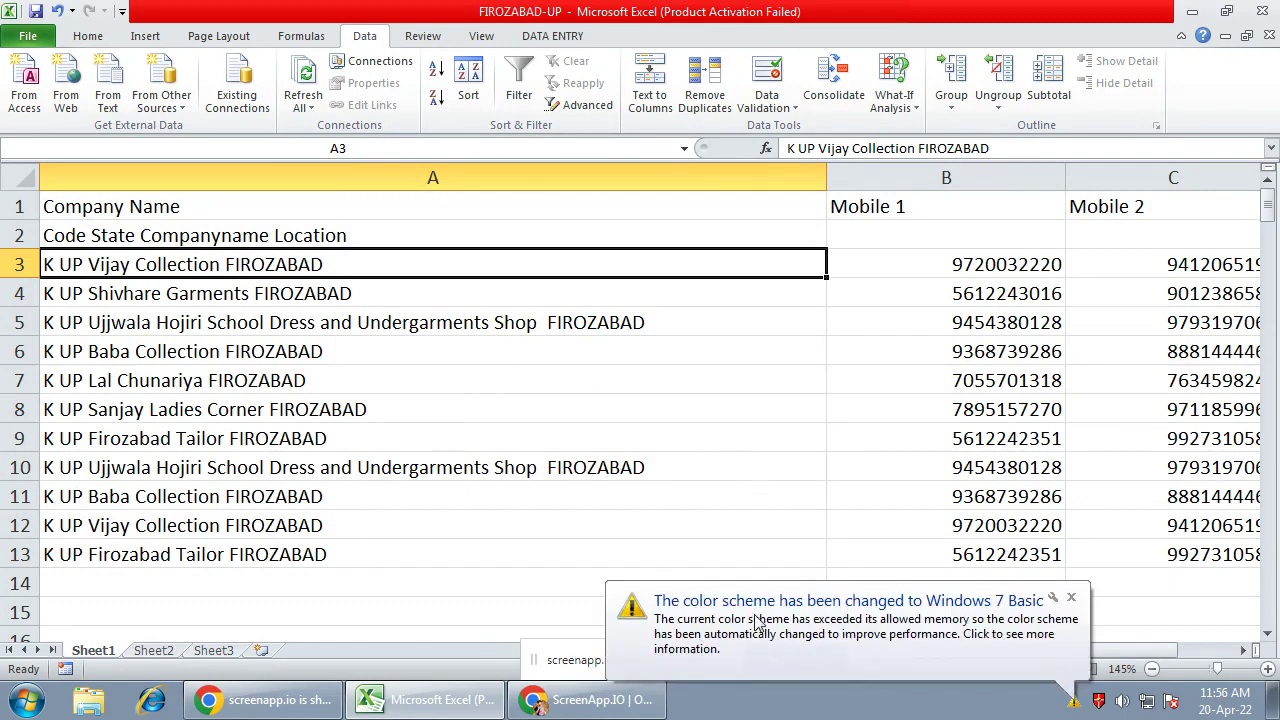
click(1070, 597)
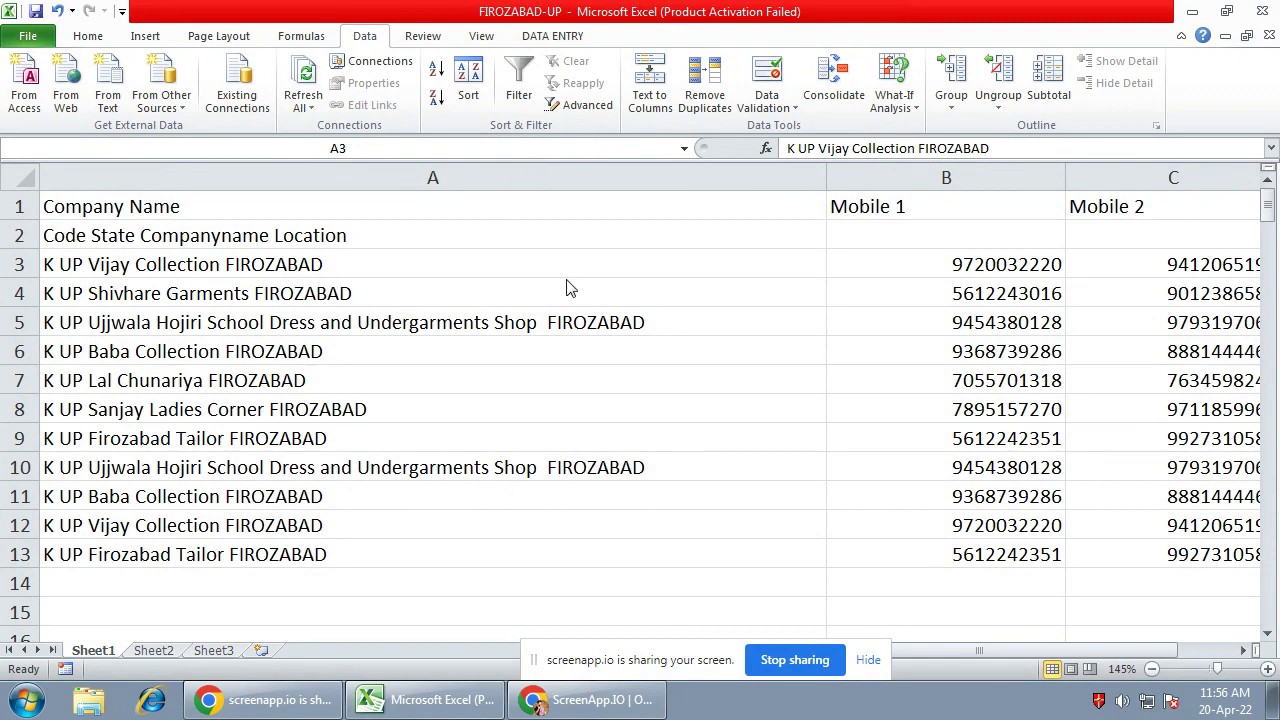
click(412, 260)
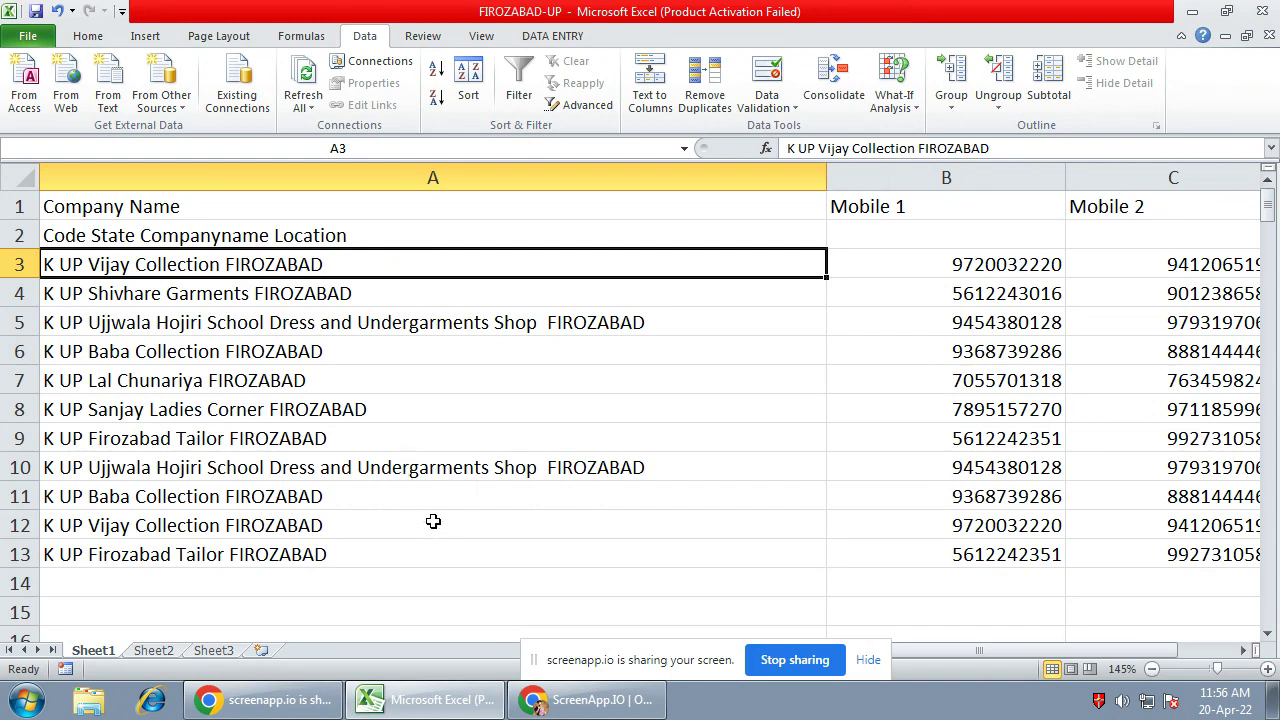
click(433, 521)
click(504, 278)
click(478, 527)
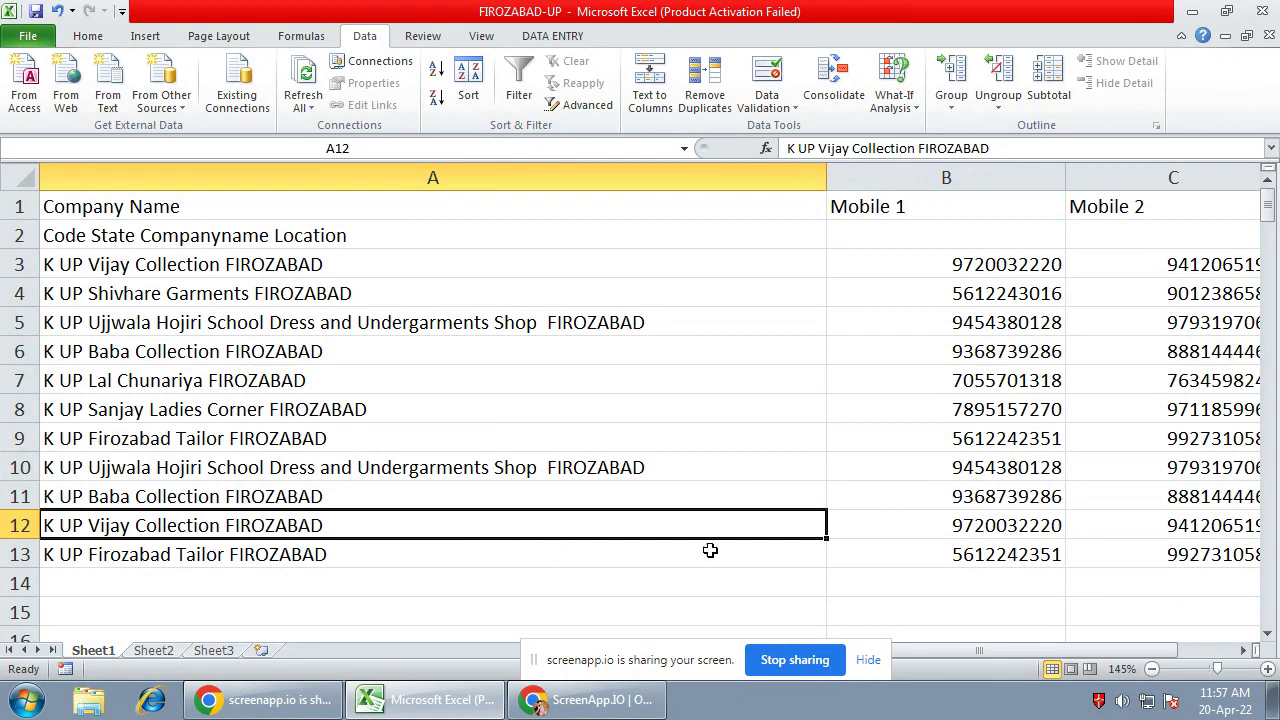
click(991, 527)
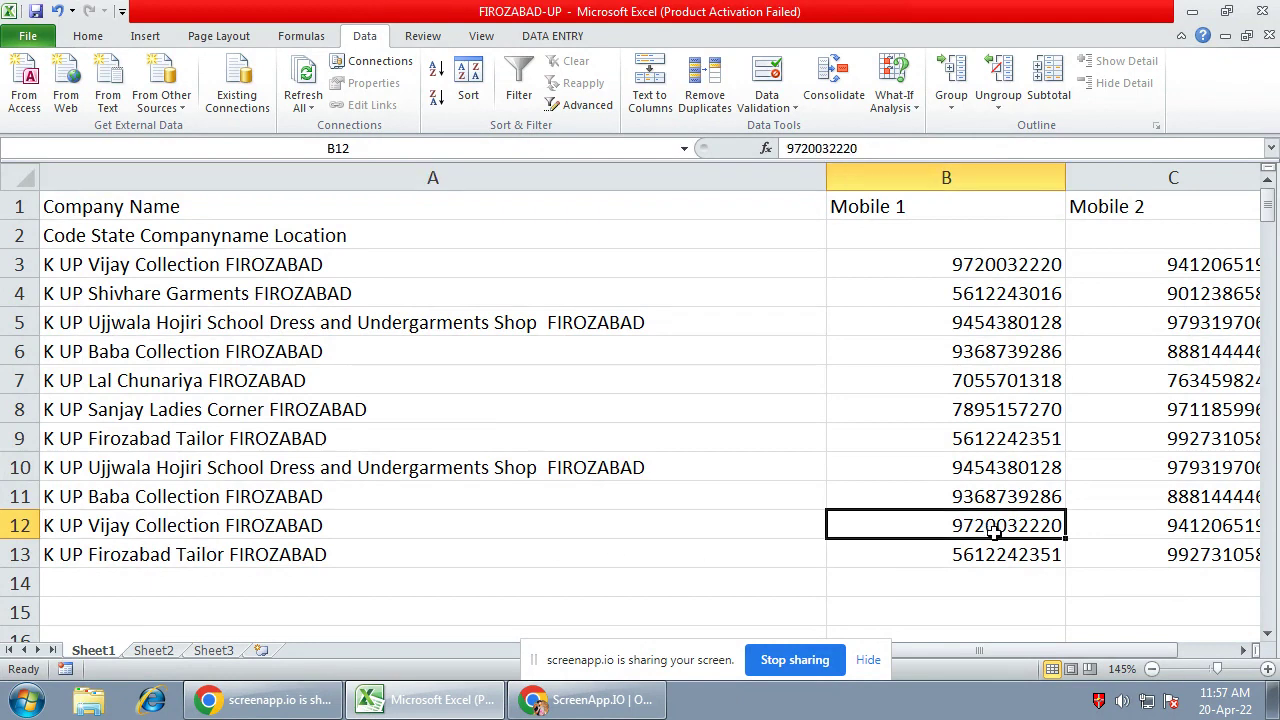
click(988, 267)
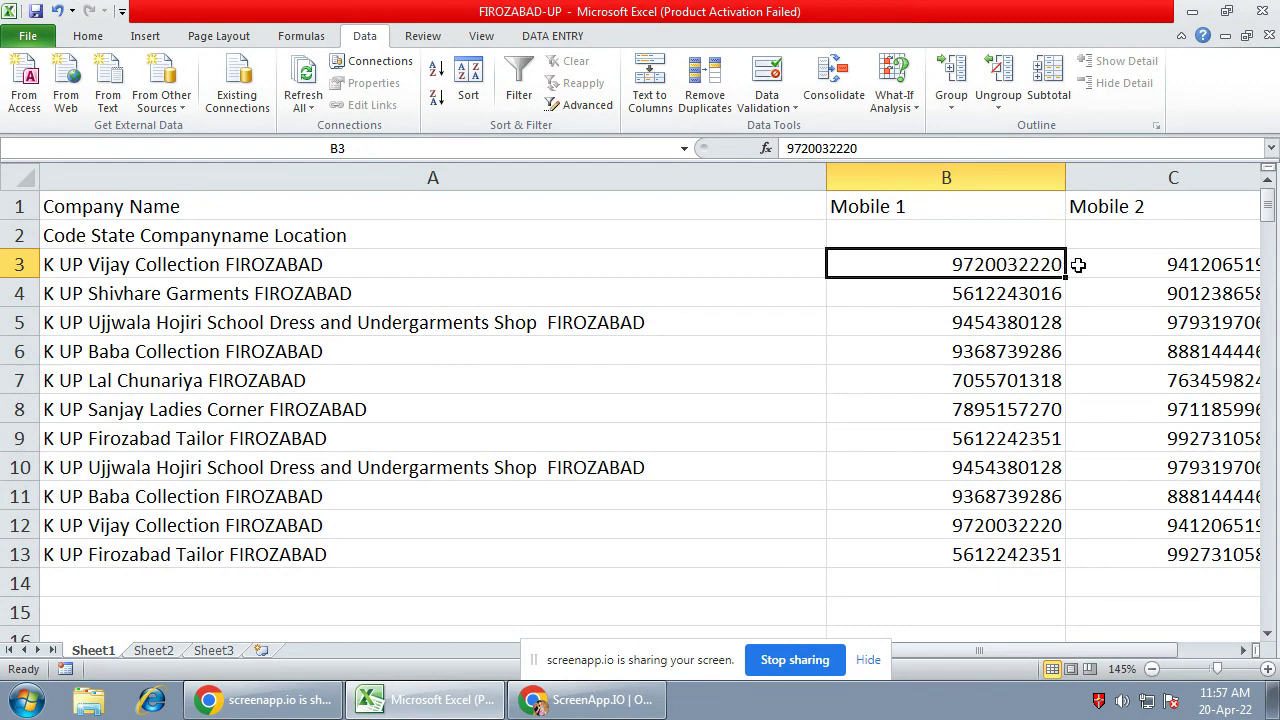
click(1012, 524)
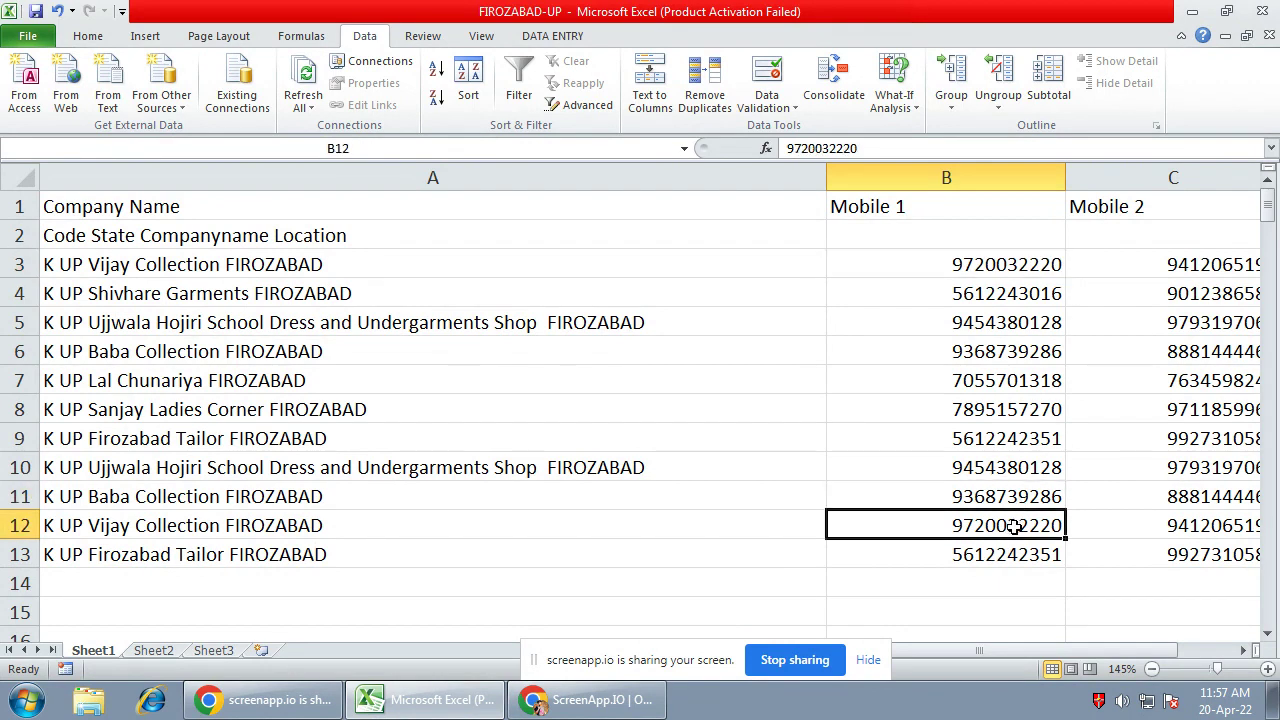
click(1024, 272)
click(916, 546)
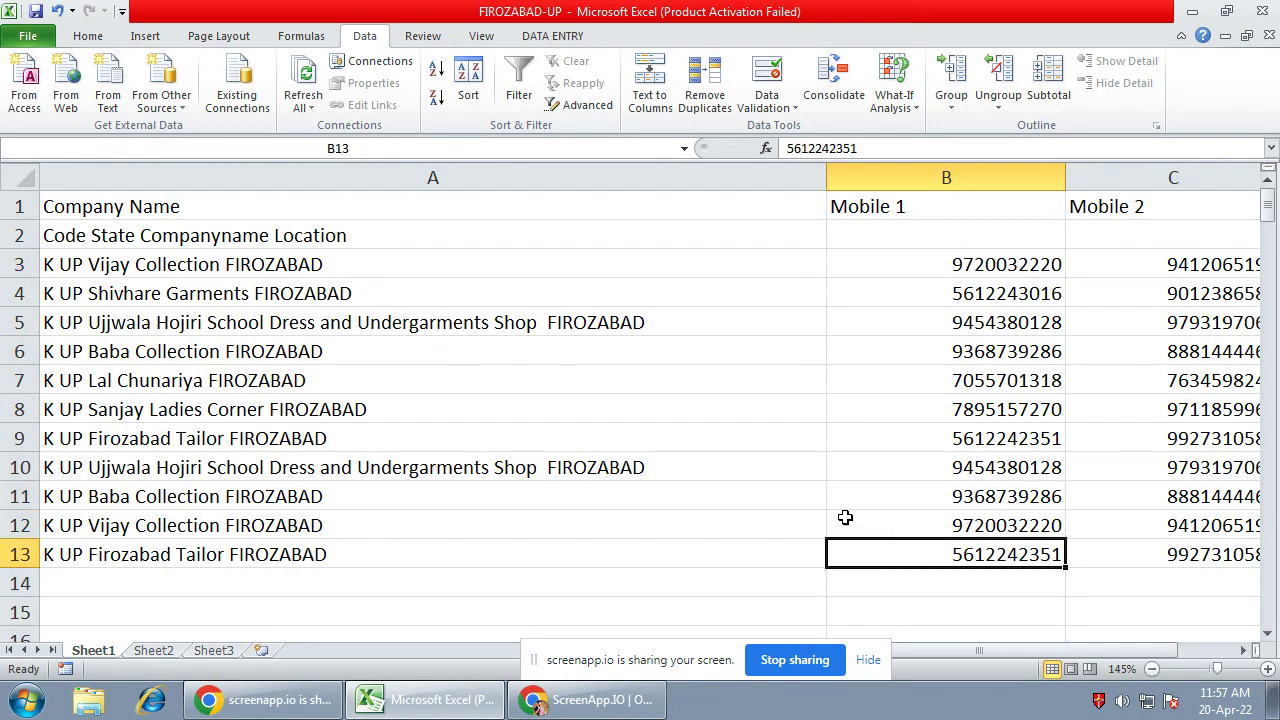
click(268, 513)
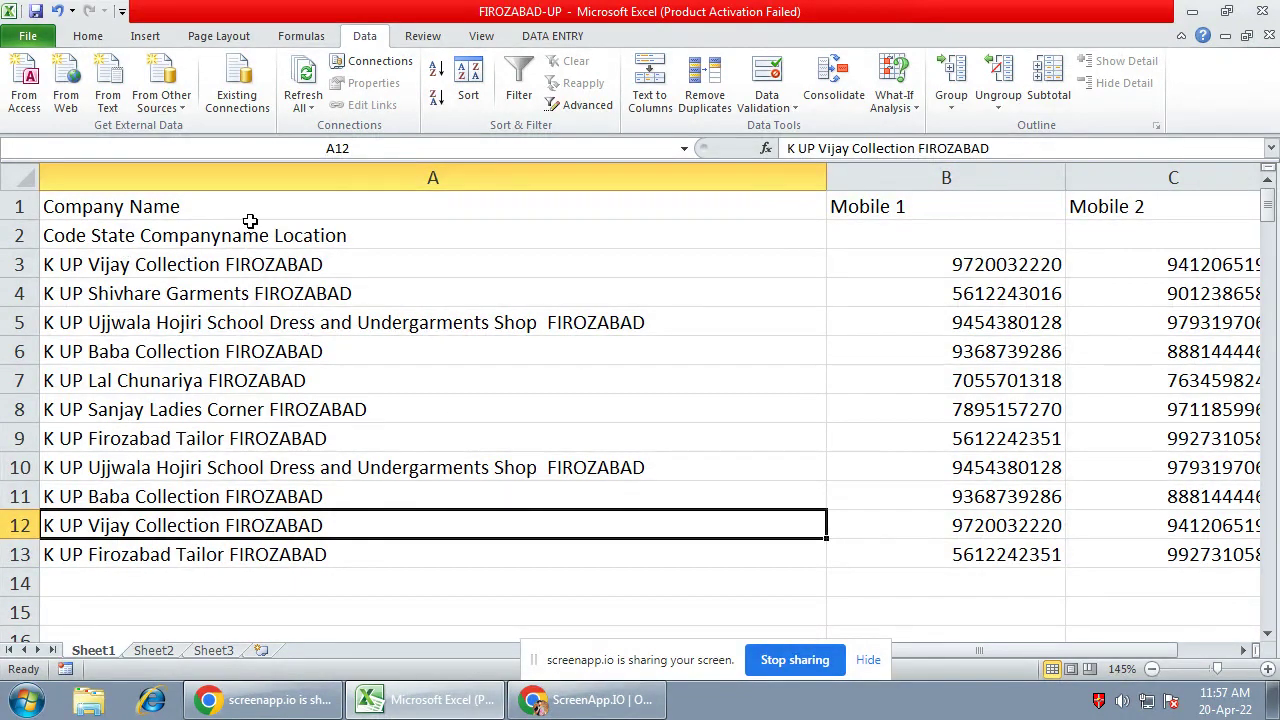
Look over the company names in rows 2–13, including Firozabad Tailor and Lal Chunariya
drag(226, 237, 229, 557)
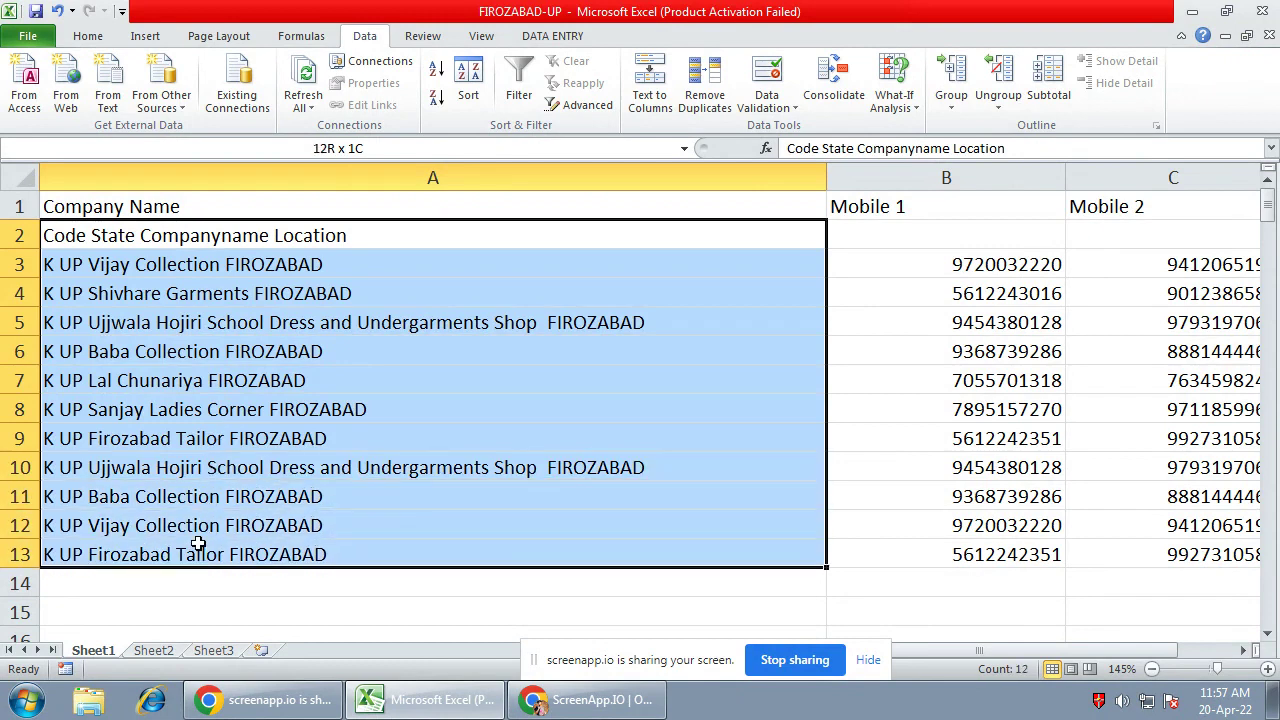
click(346, 432)
drag(210, 287, 184, 470)
click(330, 560)
click(292, 372)
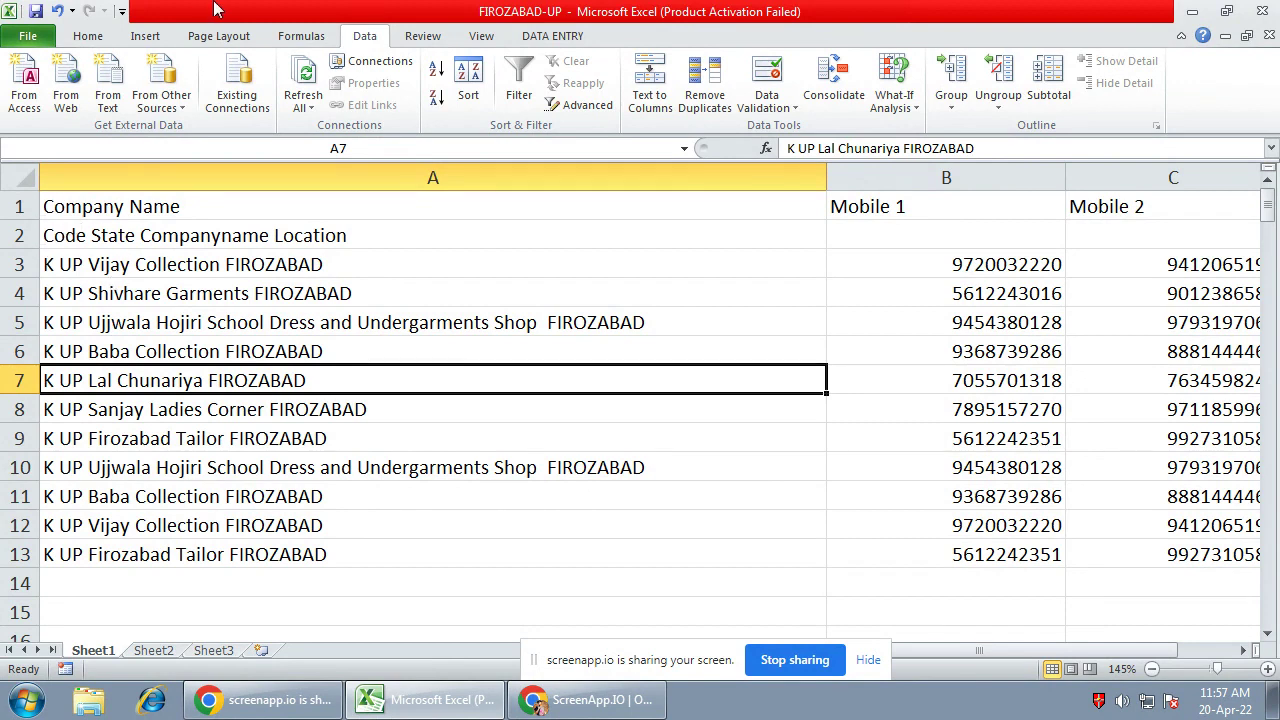
Select the whole table A1:C13 and scroll the sheet back to column A
mouse_move(80, 208)
mouse_down()
mouse_move(96, 235)
mouse_move(986, 245)
mouse_move(1006, 494)
mouse_up()
click(88, 264)
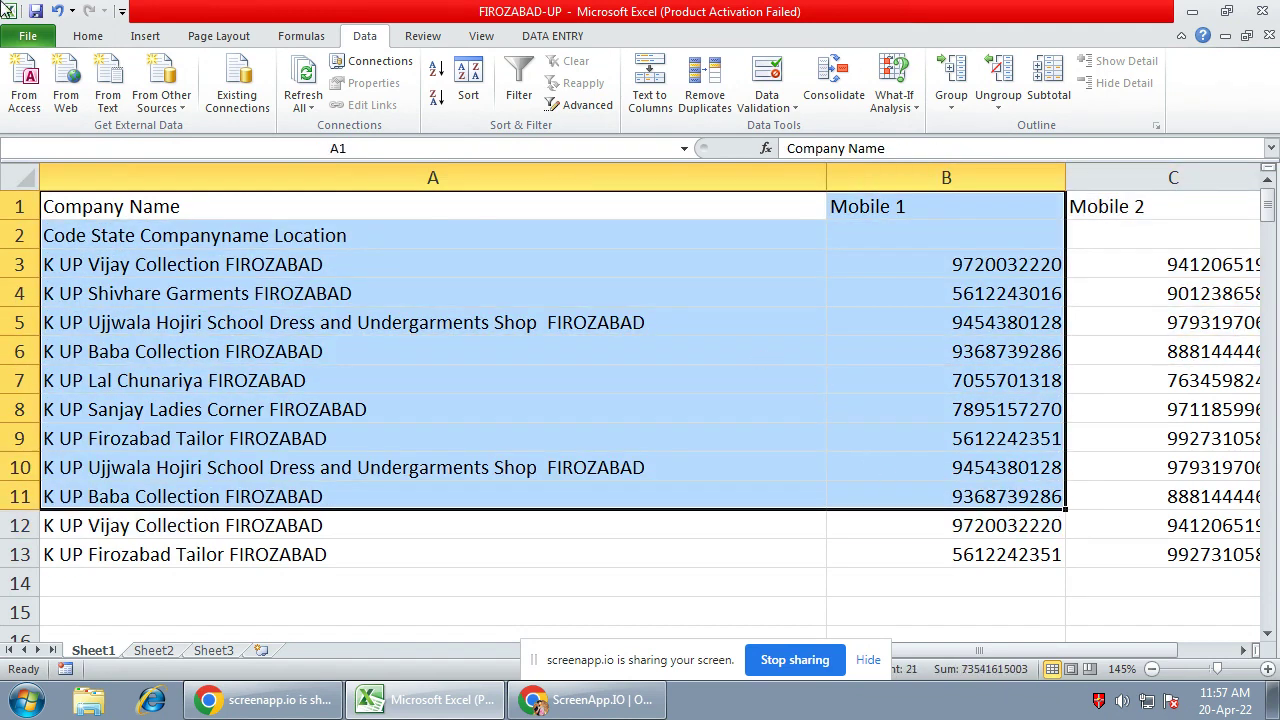
click(291, 255)
mouse_move(249, 209)
mouse_down()
mouse_move(1256, 378)
mouse_move(468, 552)
mouse_up()
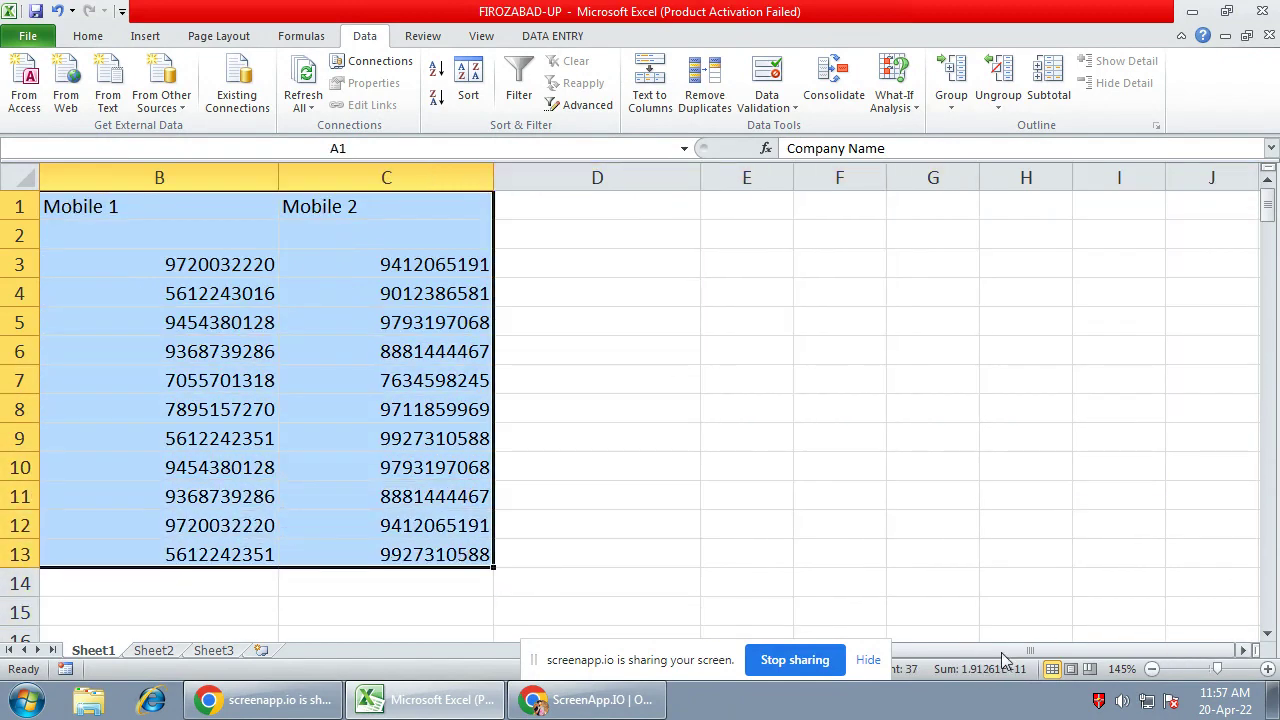
drag(1001, 652, 950, 652)
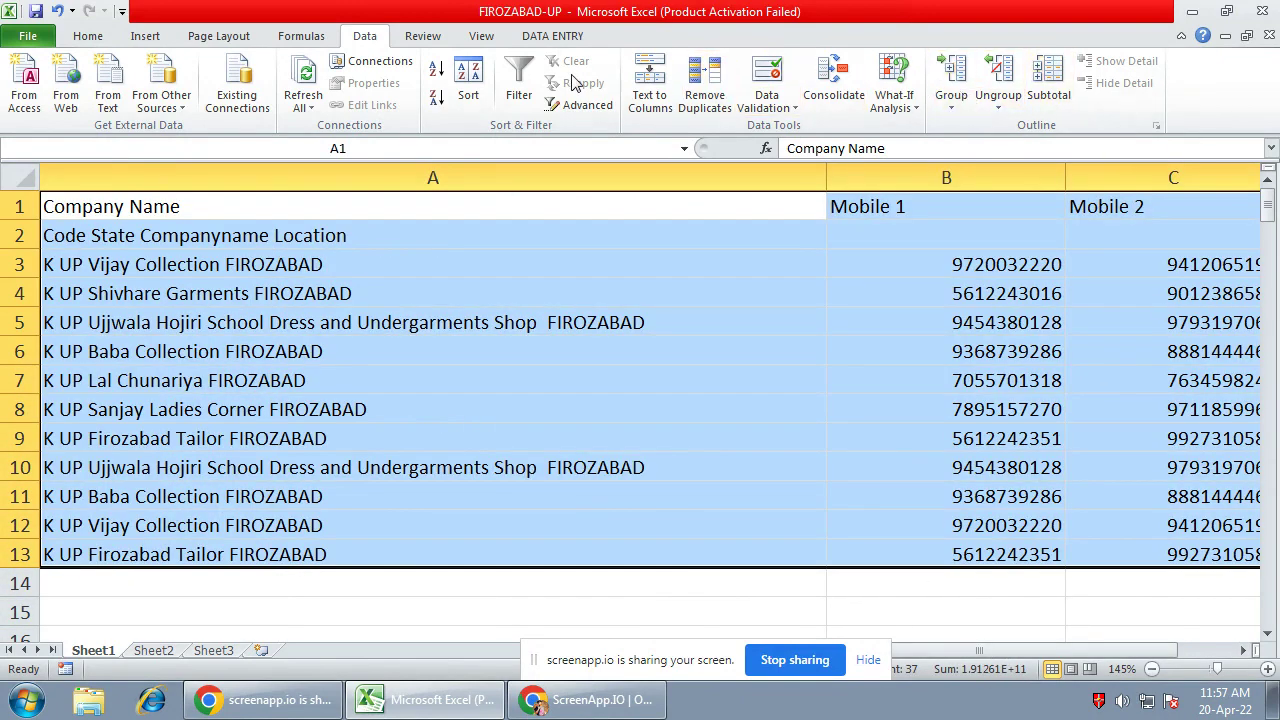
Add a Conditional Formatting Duplicate Values rule using Light Red Fill with Dark Red Text
click(86, 38)
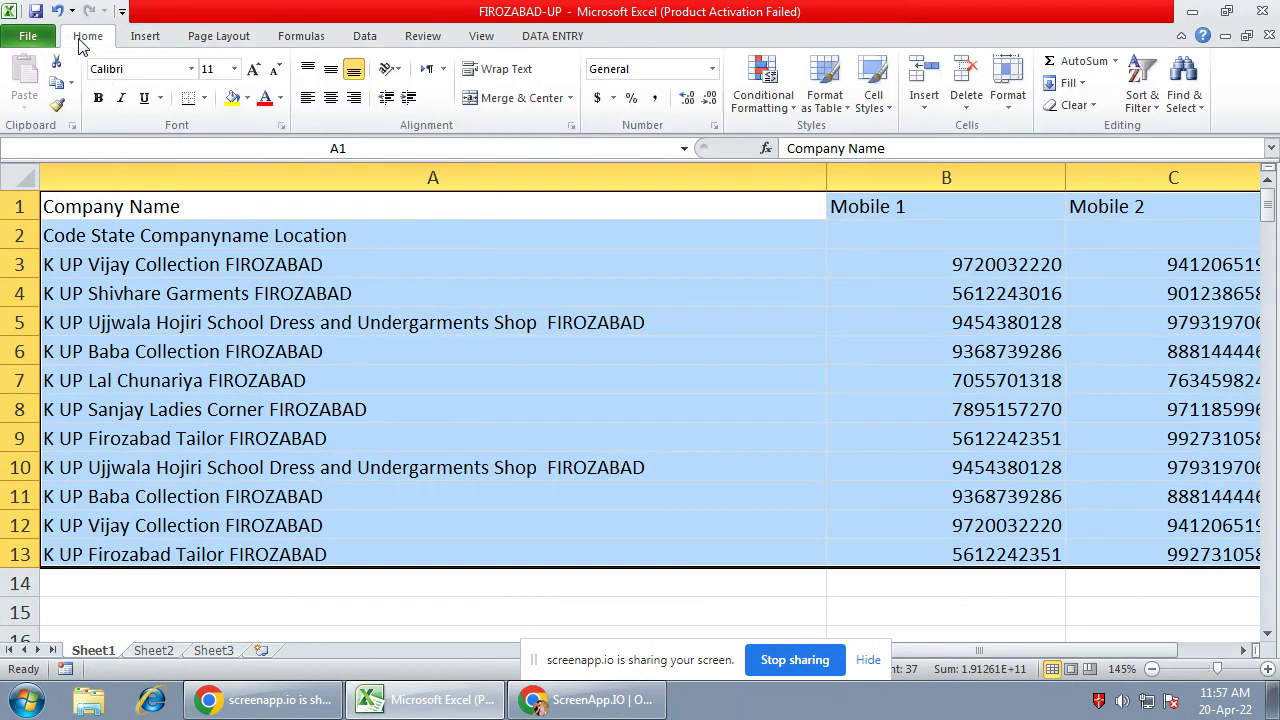
click(768, 104)
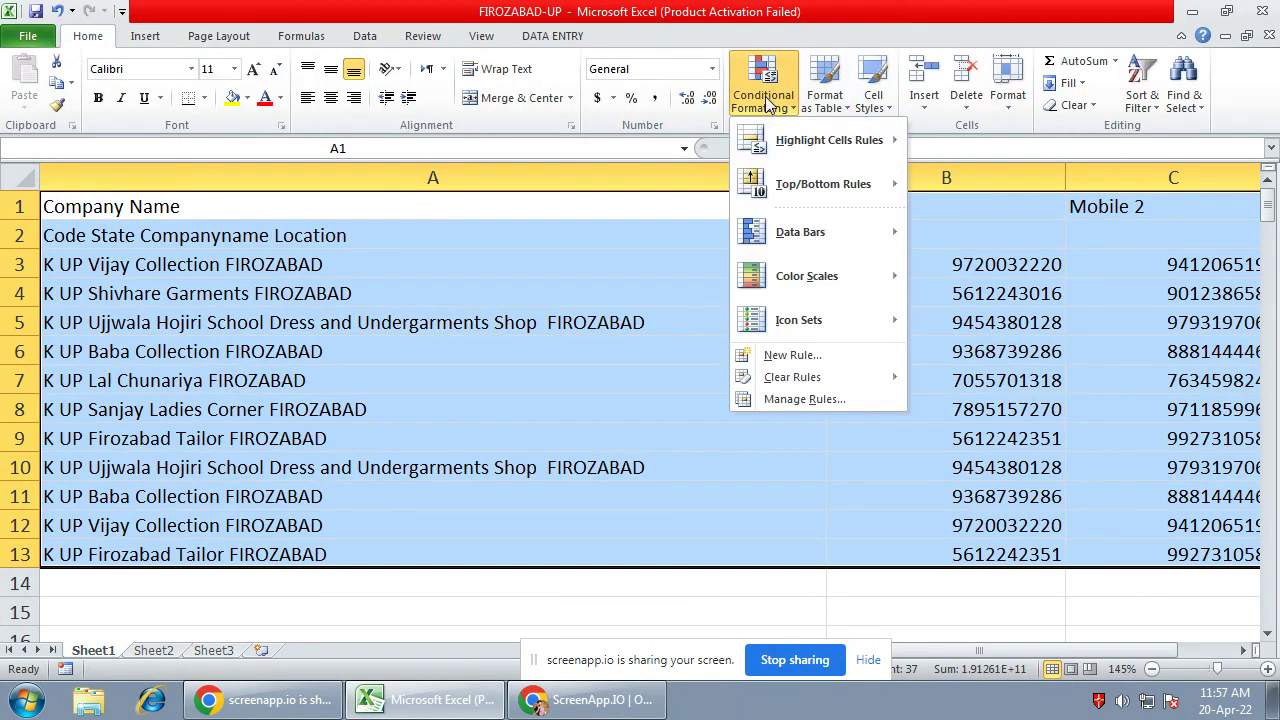
mouse_move(800, 146)
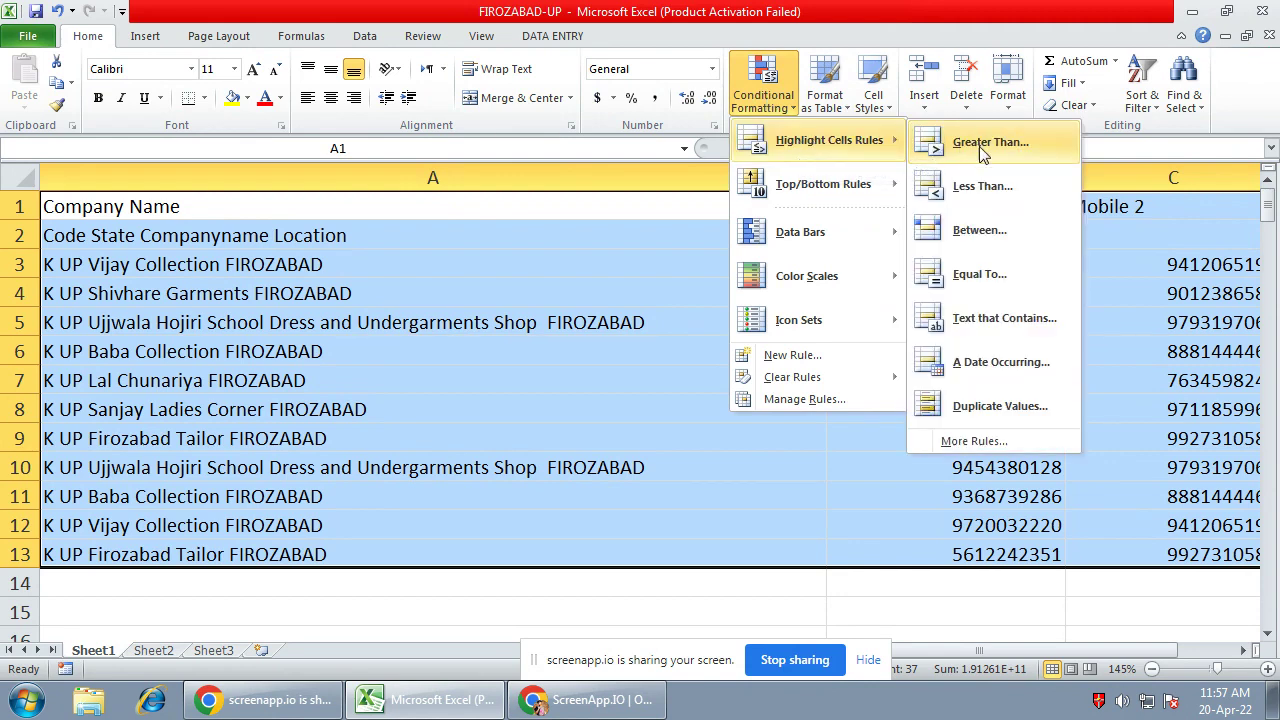
click(1000, 406)
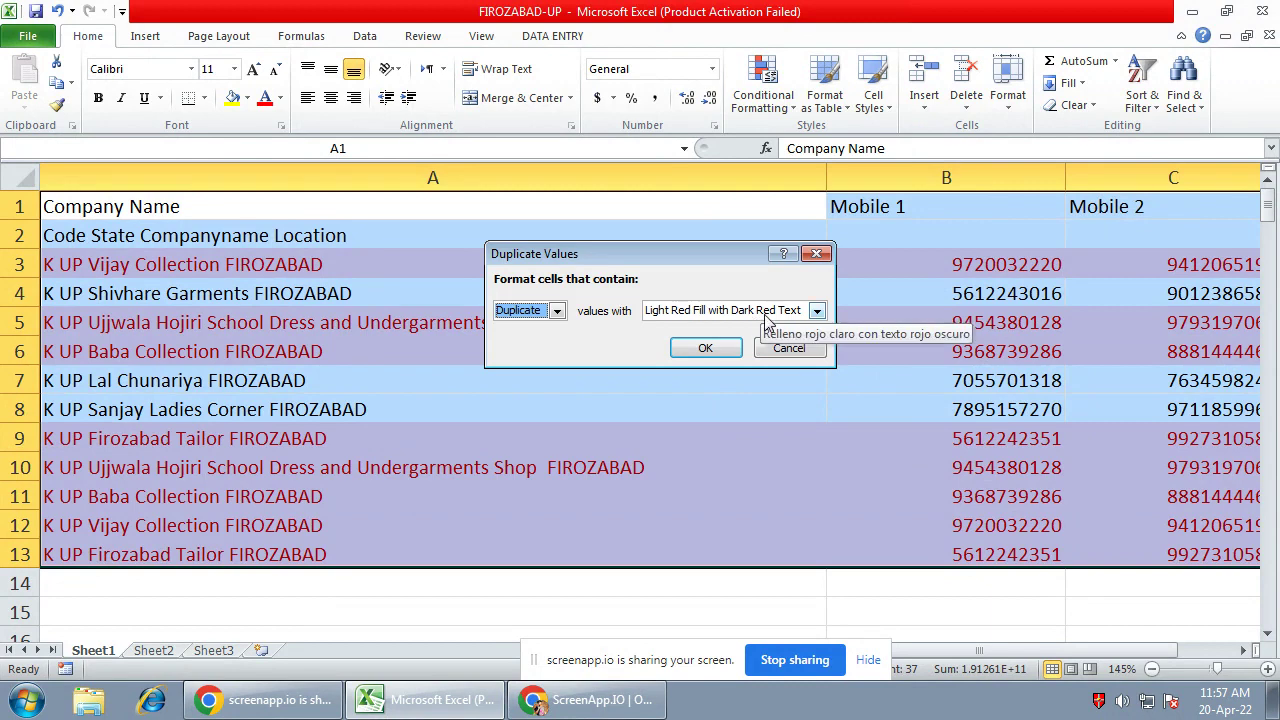
click(722, 355)
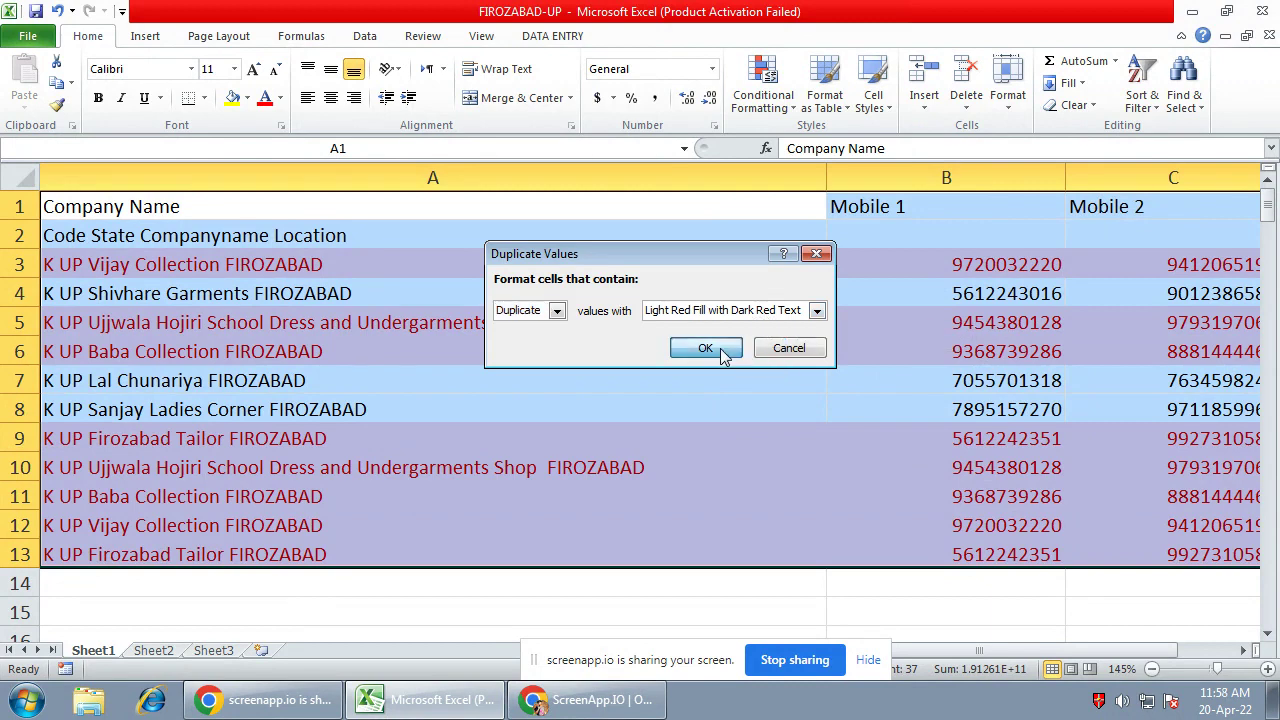
Apply the rule and inspect the highlighted entries in A3 through A9, such as Baba Collection and Firozabad Tailor
click(531, 556)
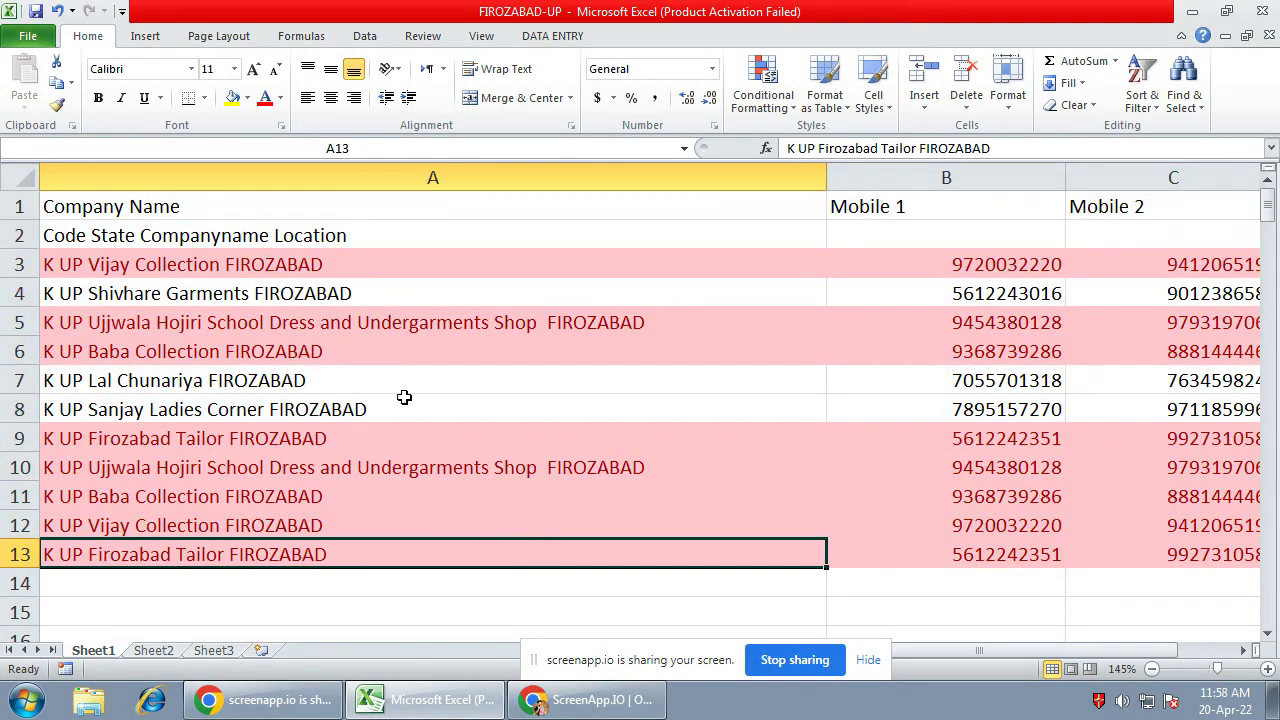
click(328, 410)
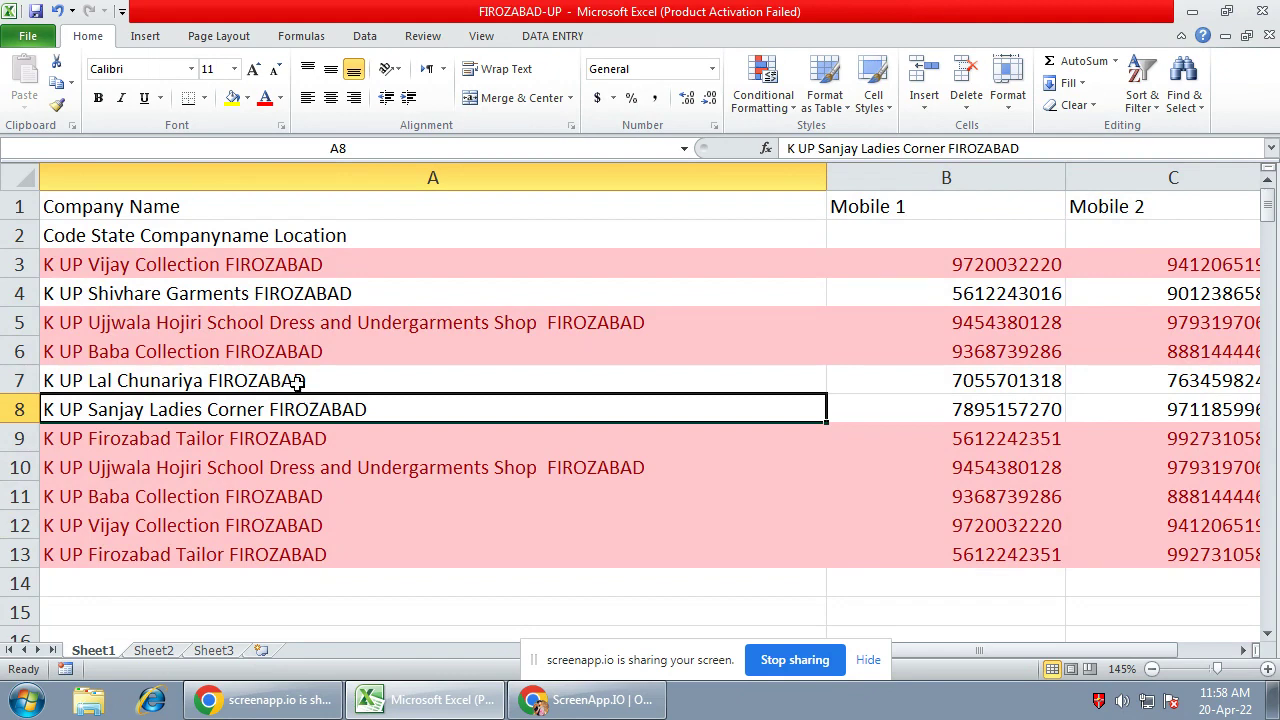
click(140, 292)
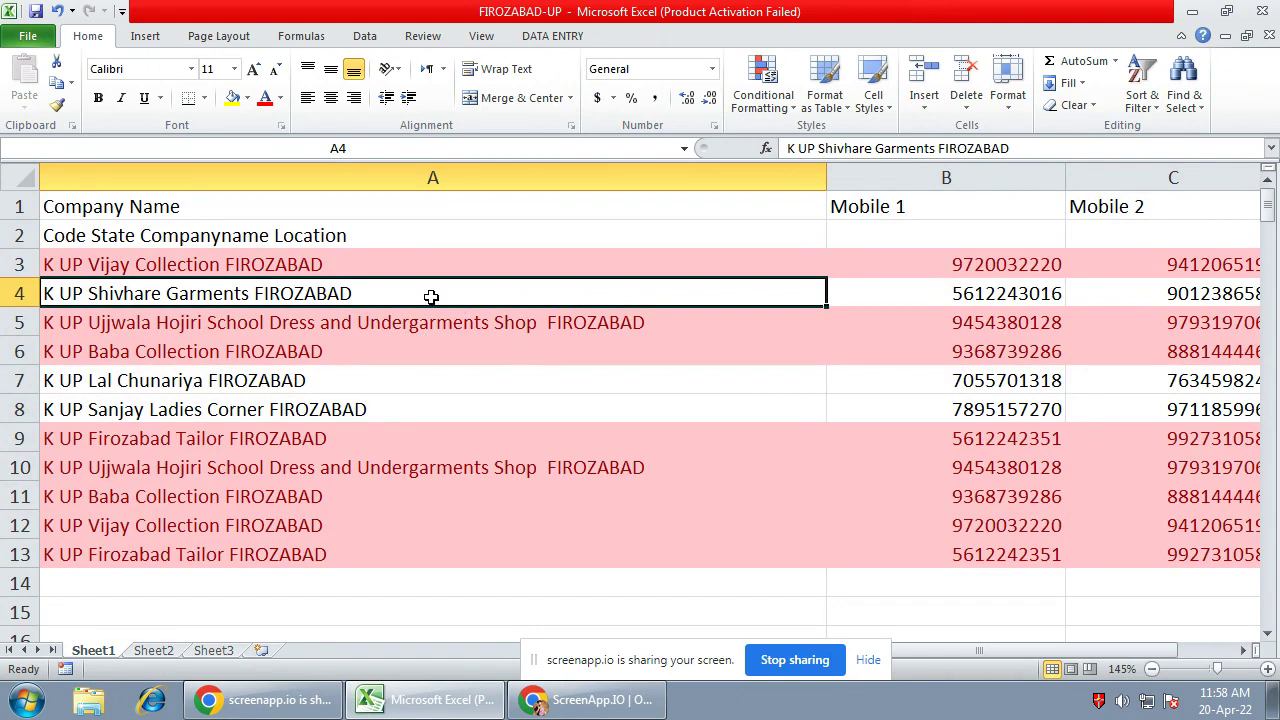
click(283, 381)
click(286, 410)
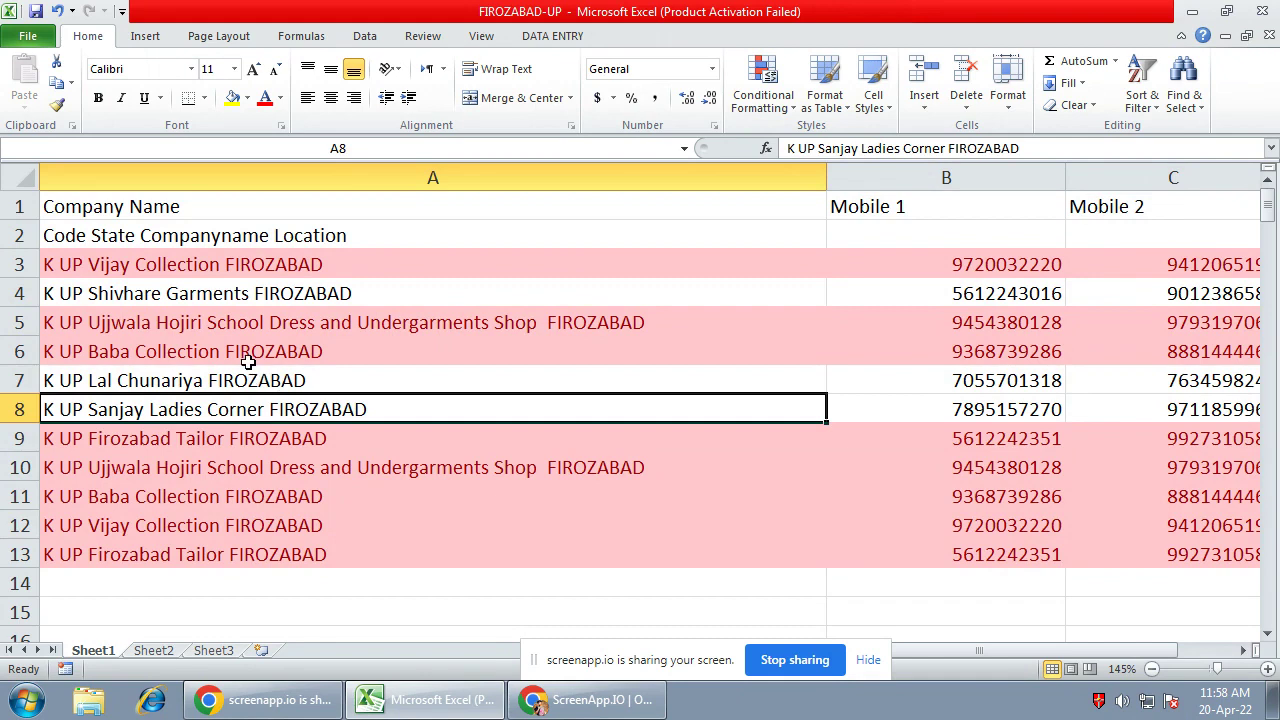
click(251, 263)
click(264, 321)
click(263, 359)
click(248, 436)
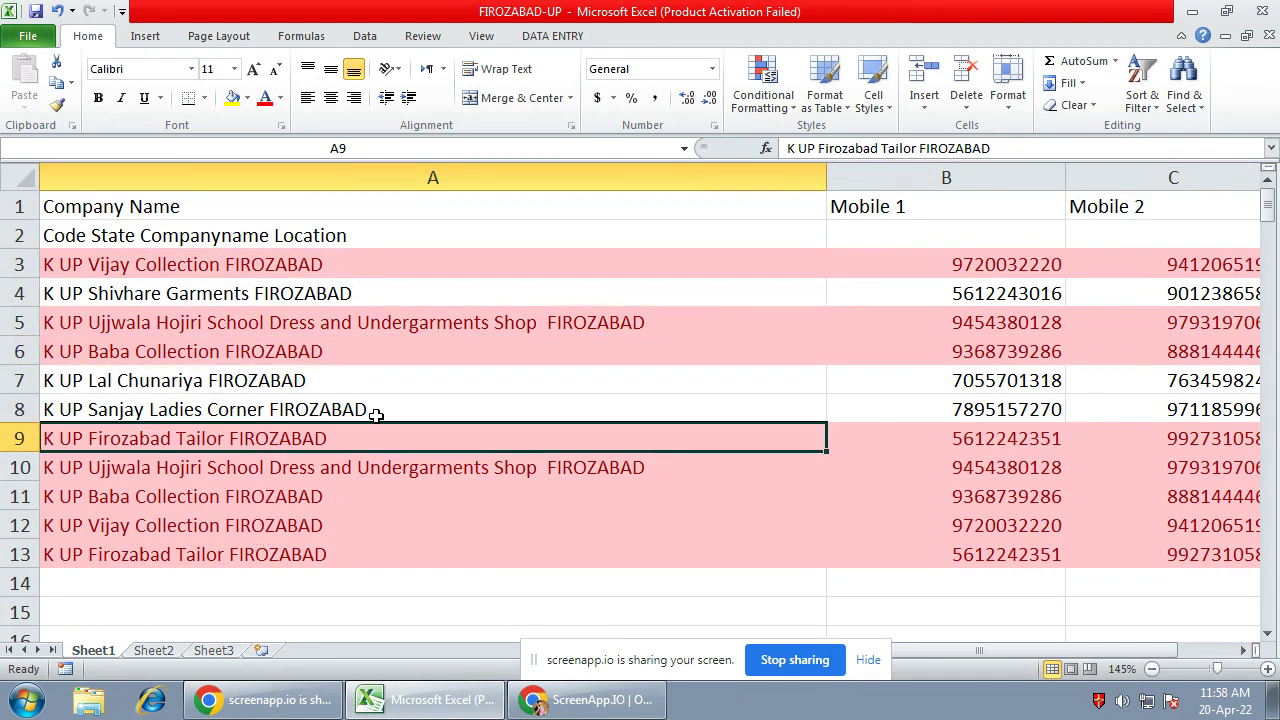
click(176, 268)
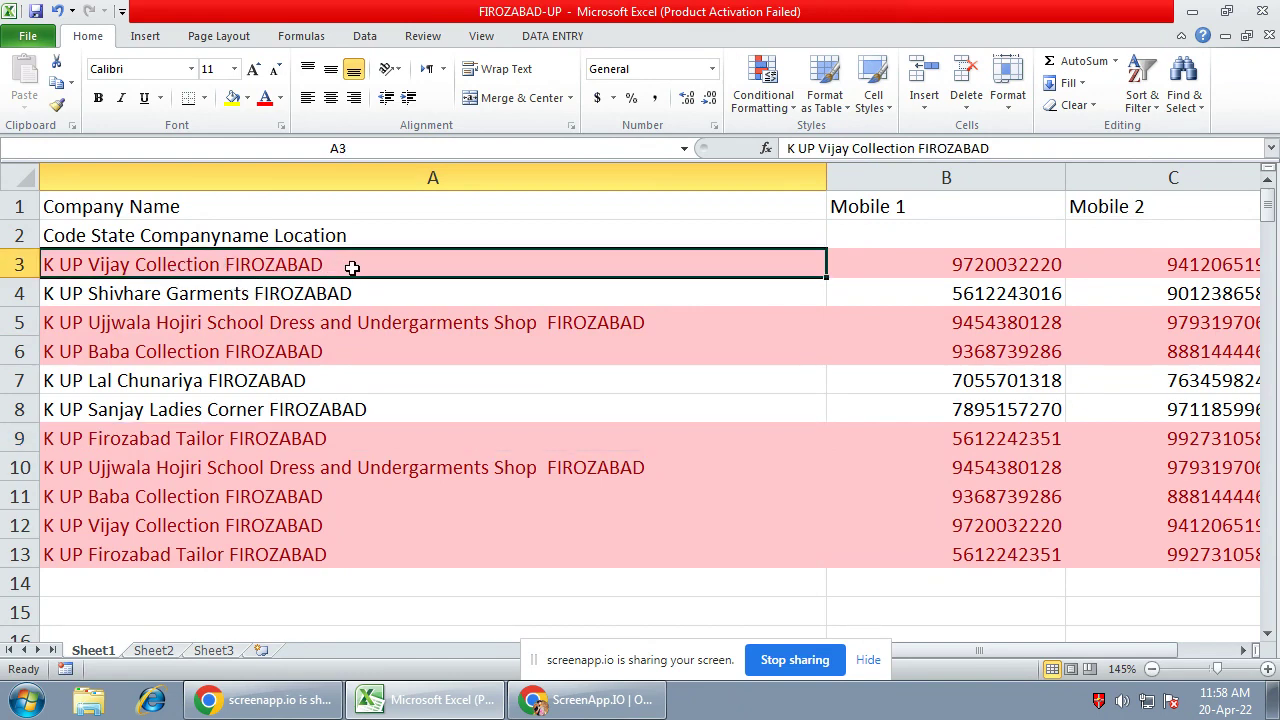
click(257, 521)
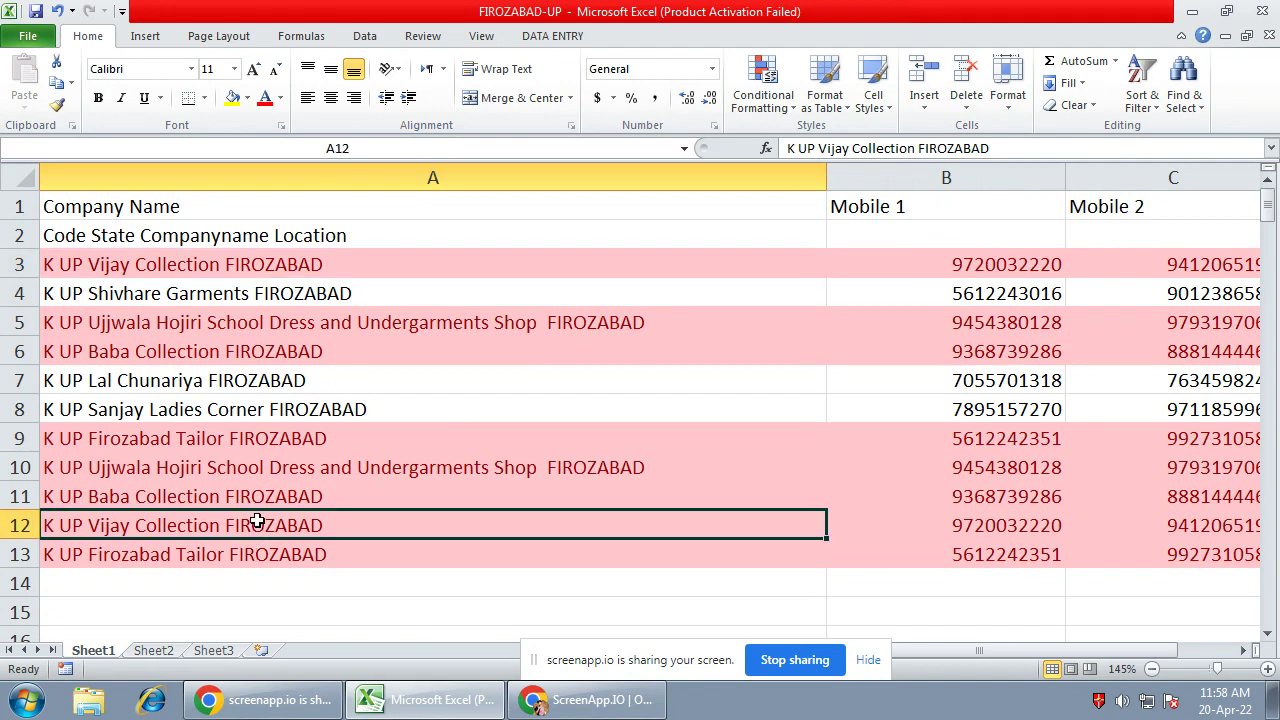
click(196, 320)
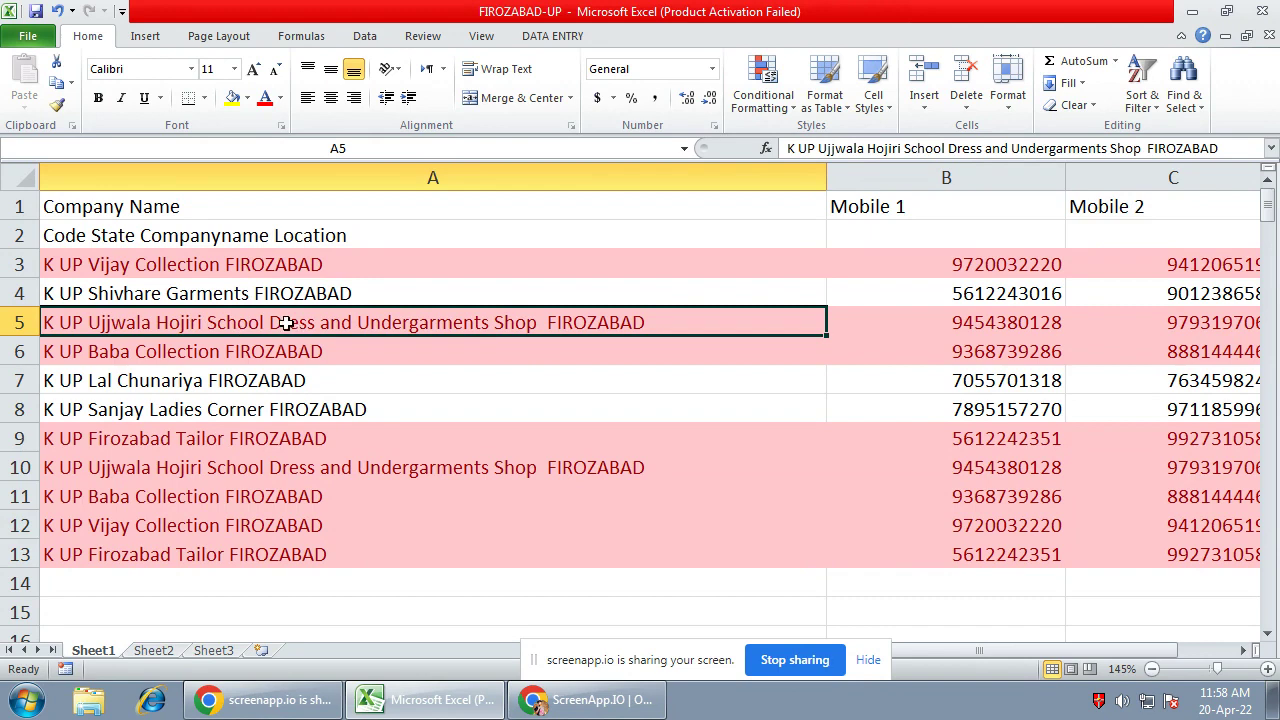
click(181, 466)
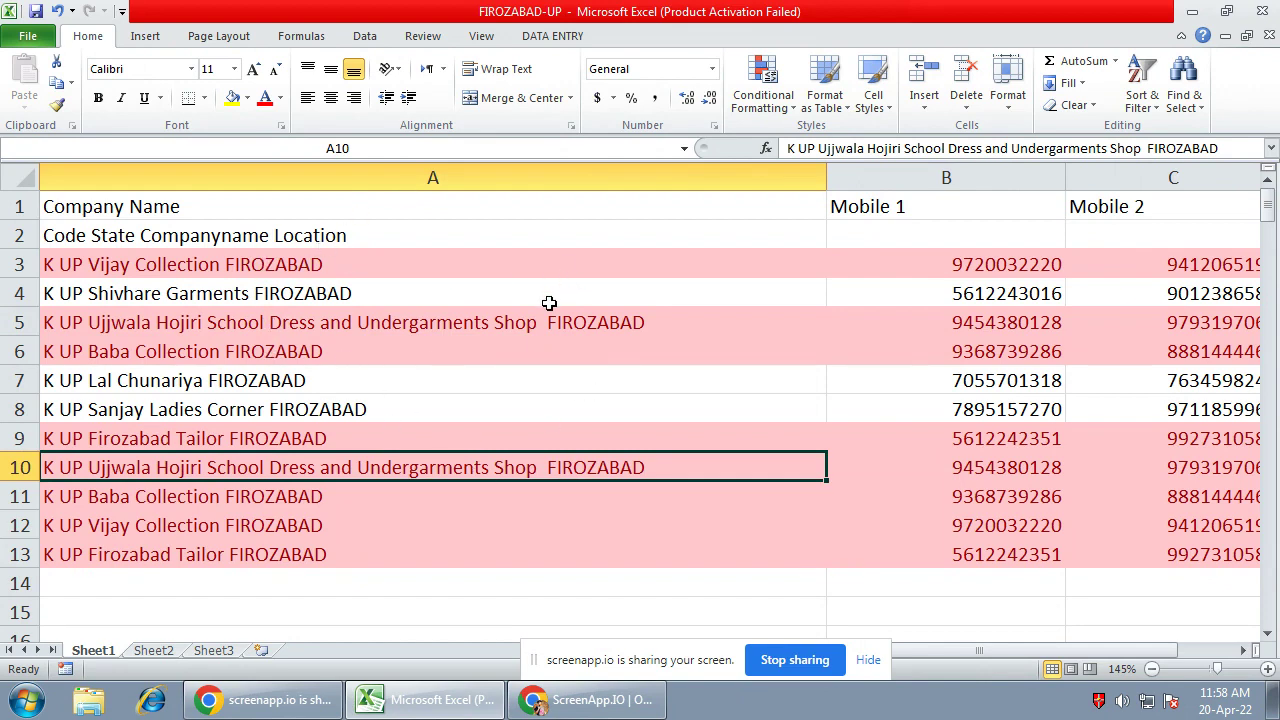
key(ctrl+Home)
key(ctrl+shift+End)
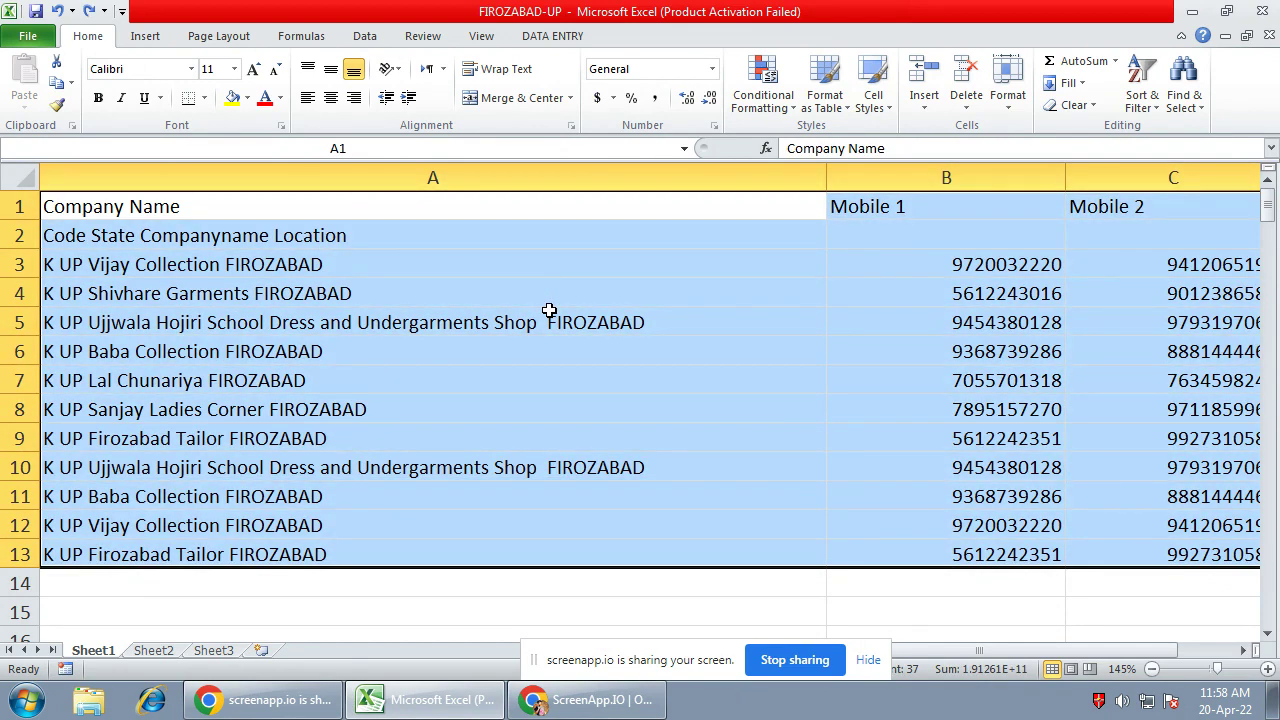
Select the company list A1:C13 and switch to the Data ribbon
click(422, 342)
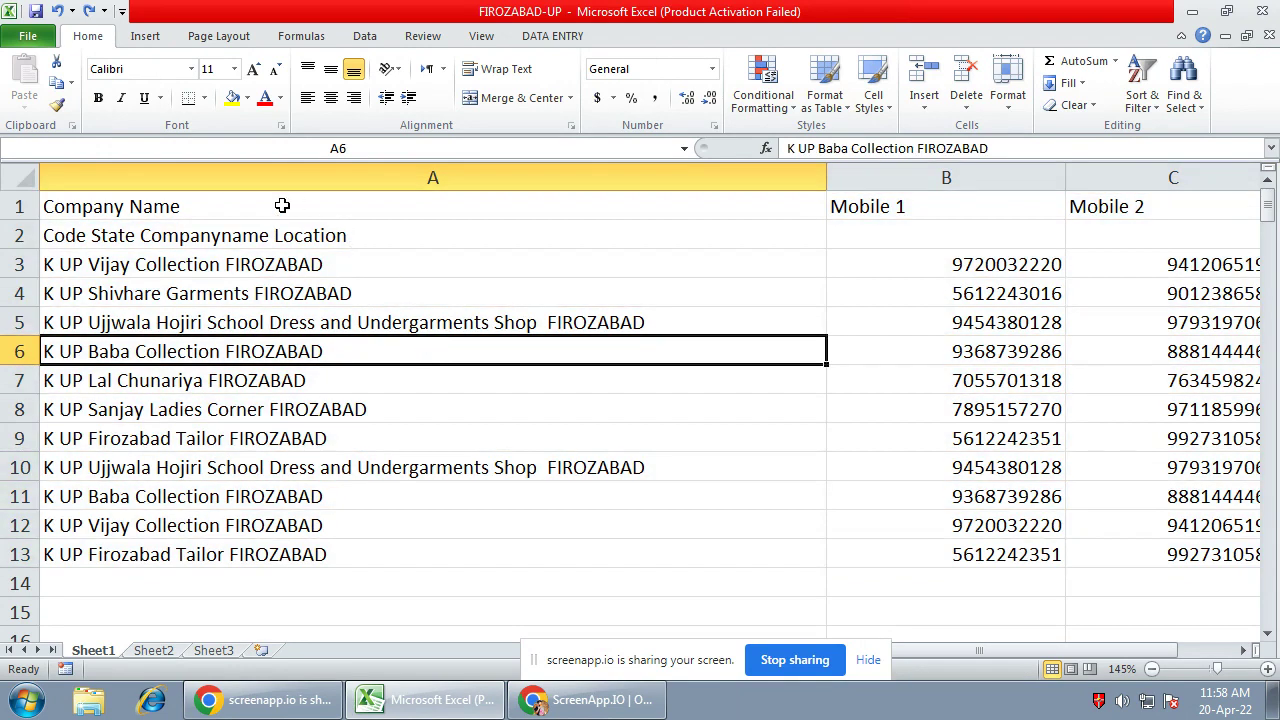
drag(282, 205, 1113, 551)
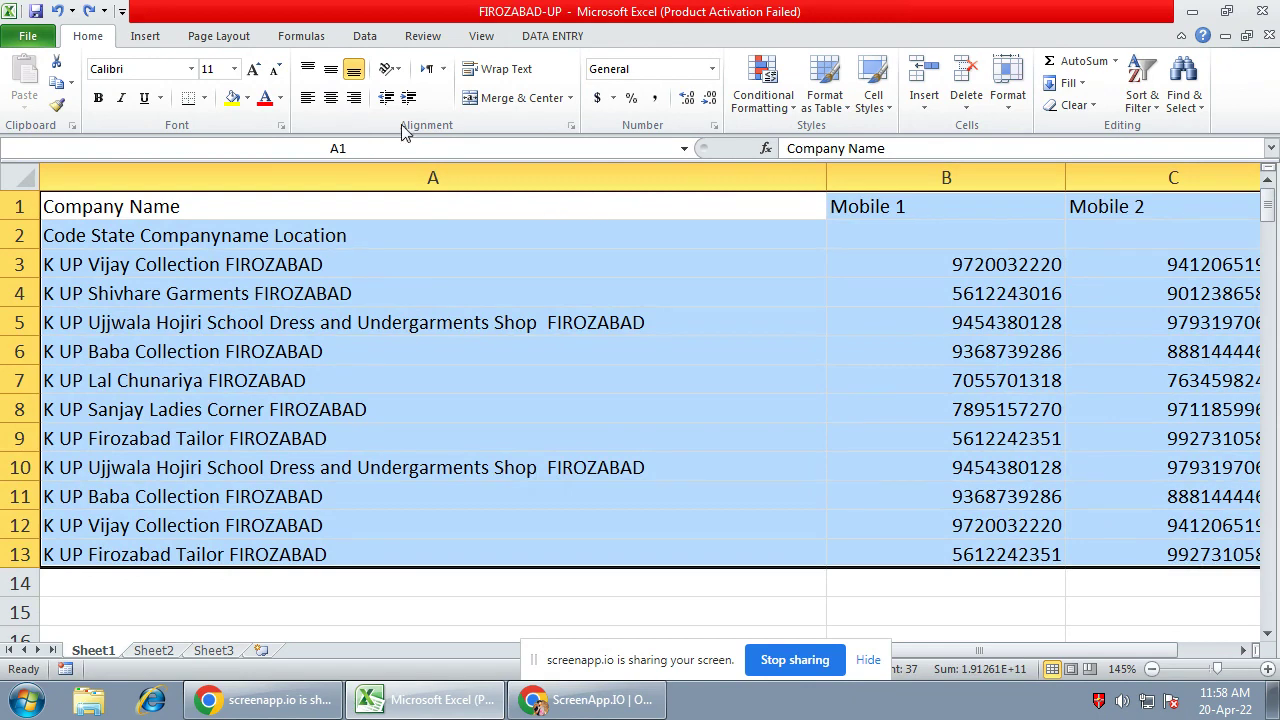
click(368, 38)
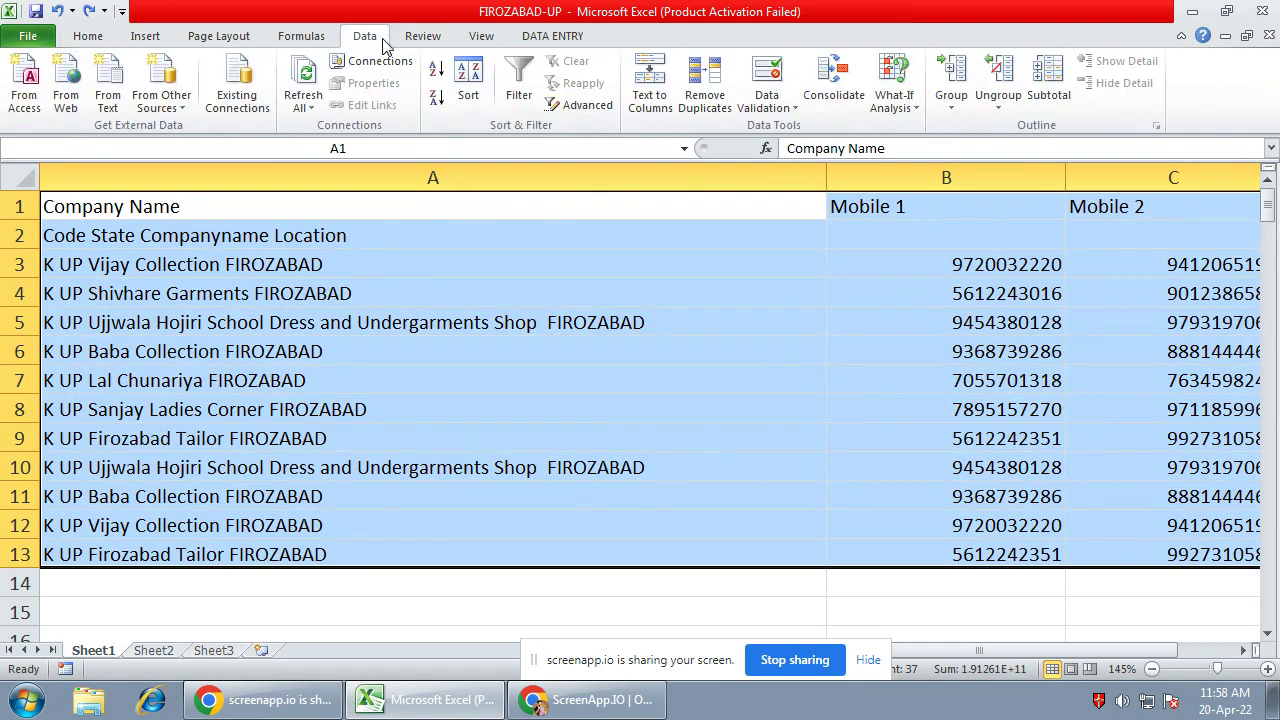
Run Remove Duplicates with Columns A, B and C all checked, deleting 4 repeated rows
click(714, 103)
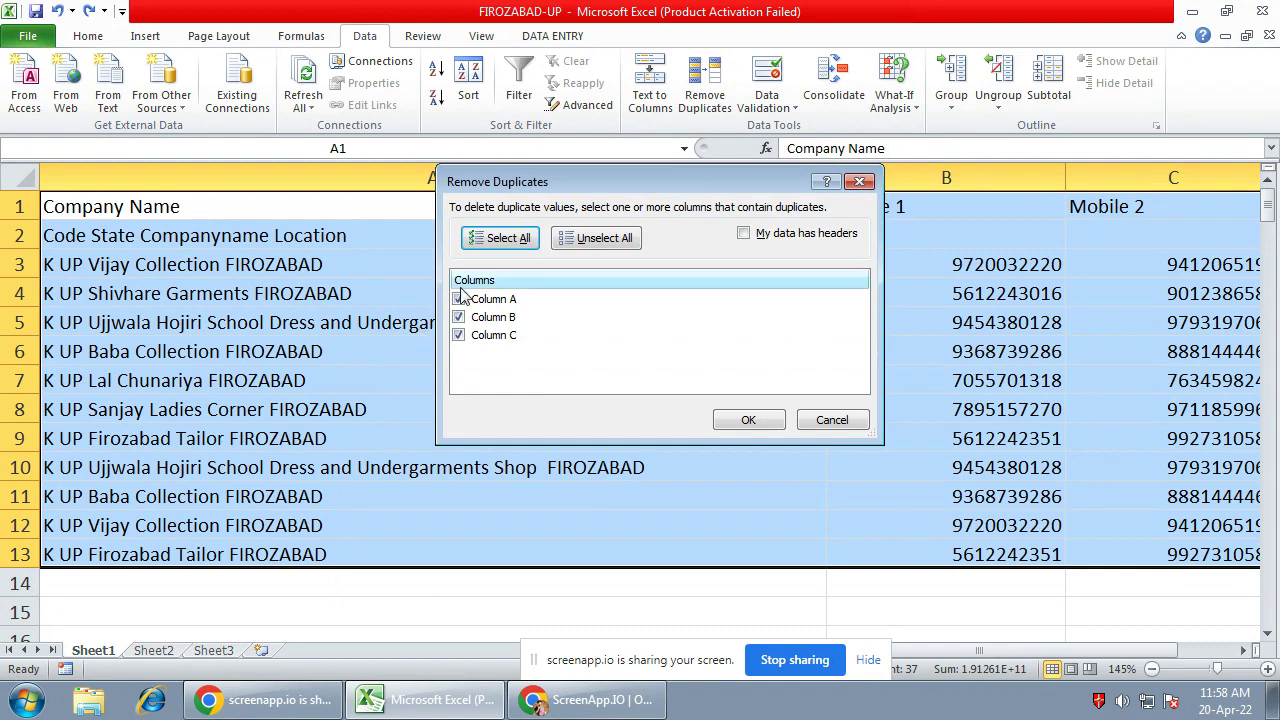
drag(630, 179, 630, 256)
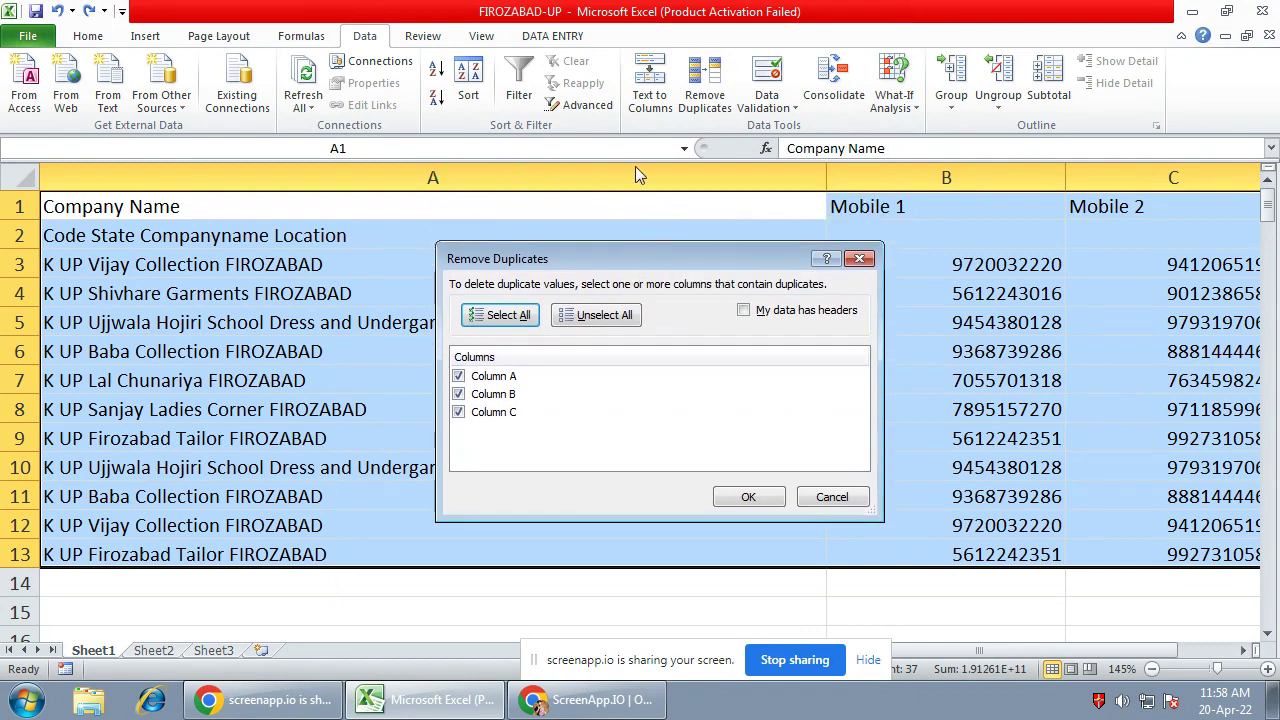
click(458, 394)
click(458, 412)
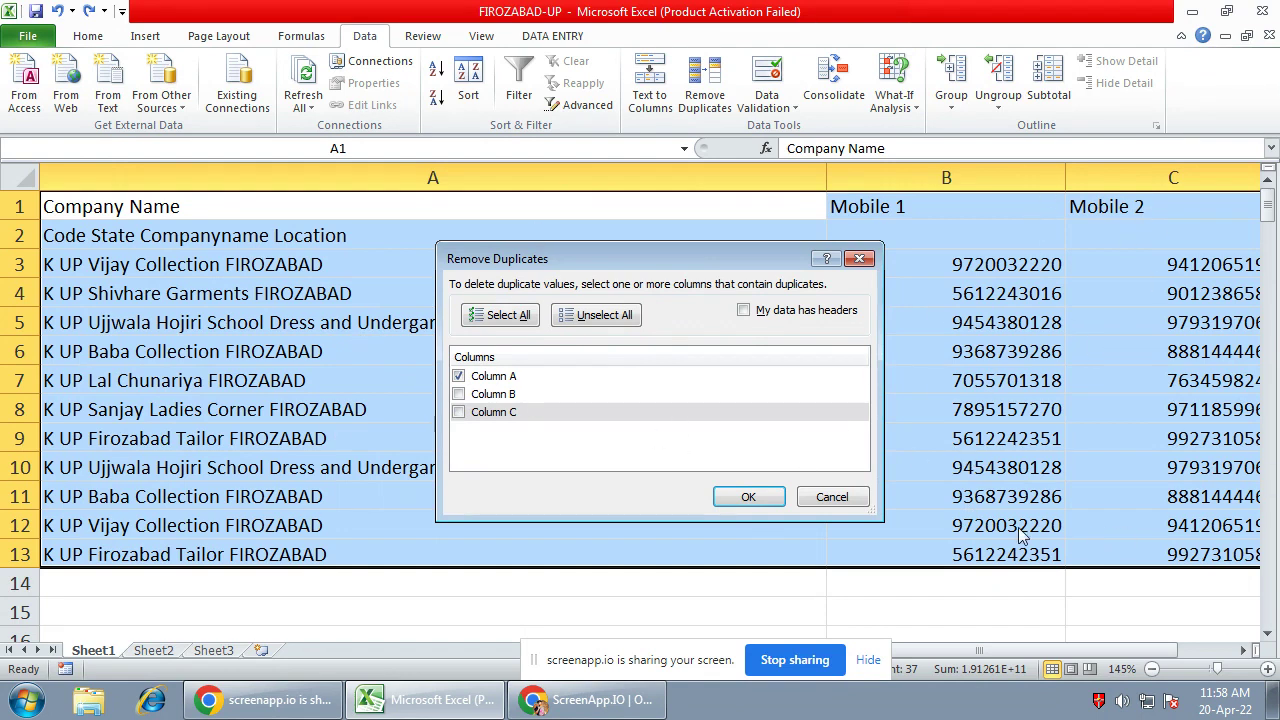
click(458, 394)
click(458, 412)
drag(675, 254, 627, 289)
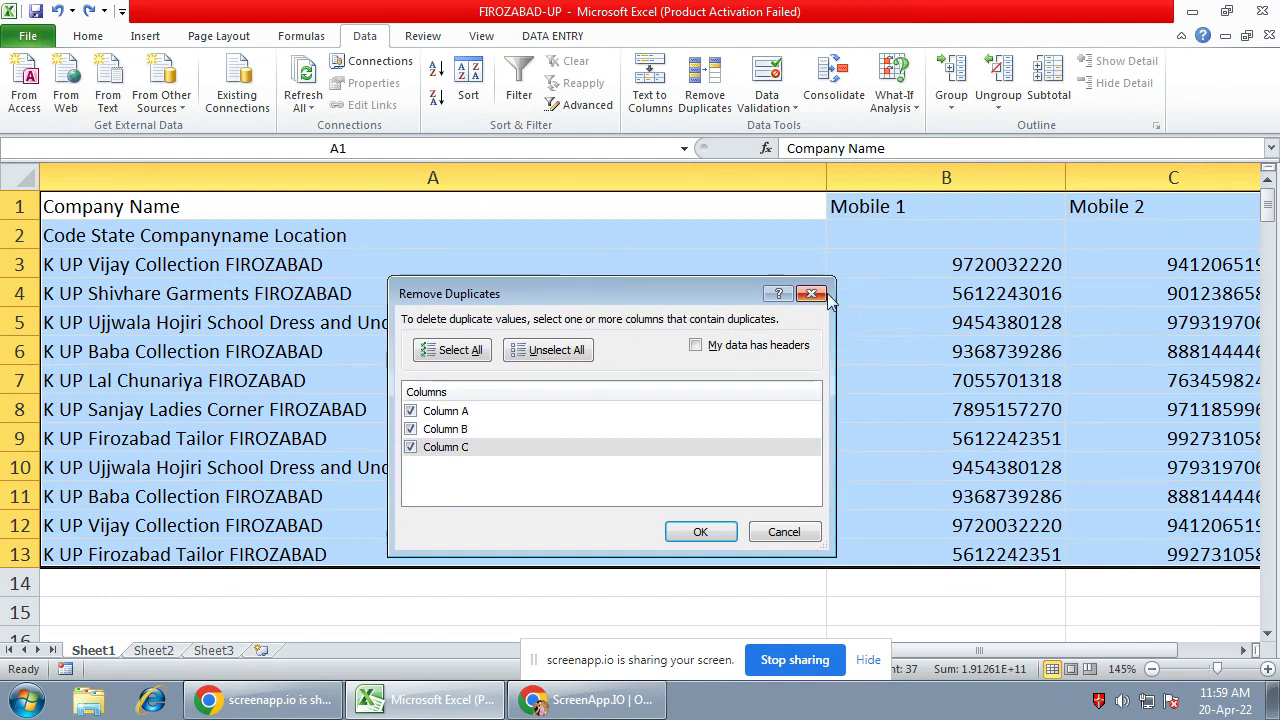
drag(657, 291, 797, 271)
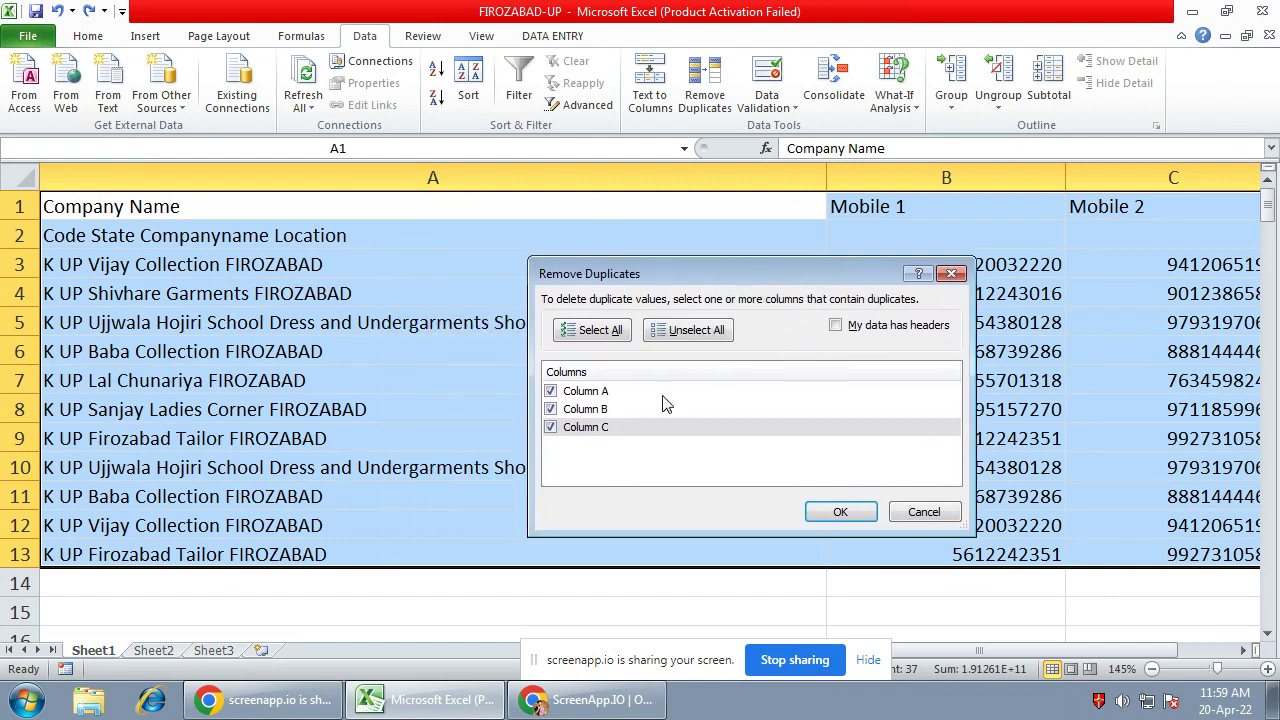
drag(850, 273, 932, 297)
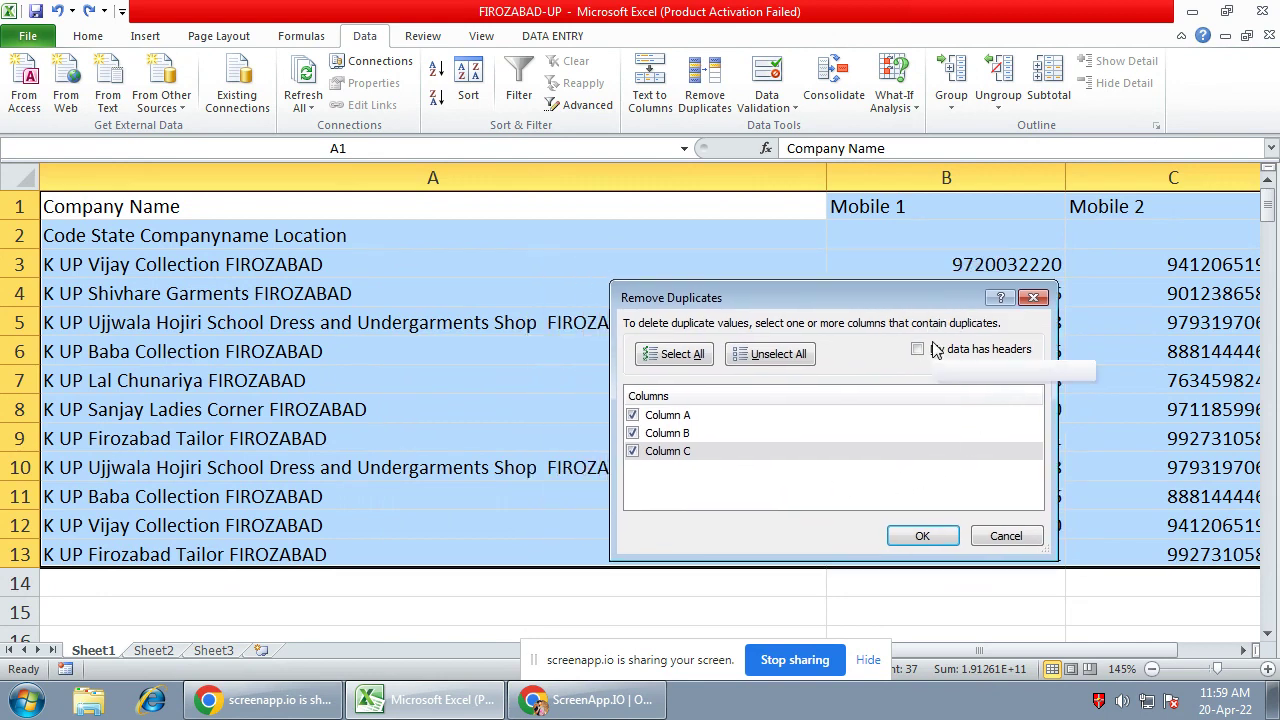
click(929, 536)
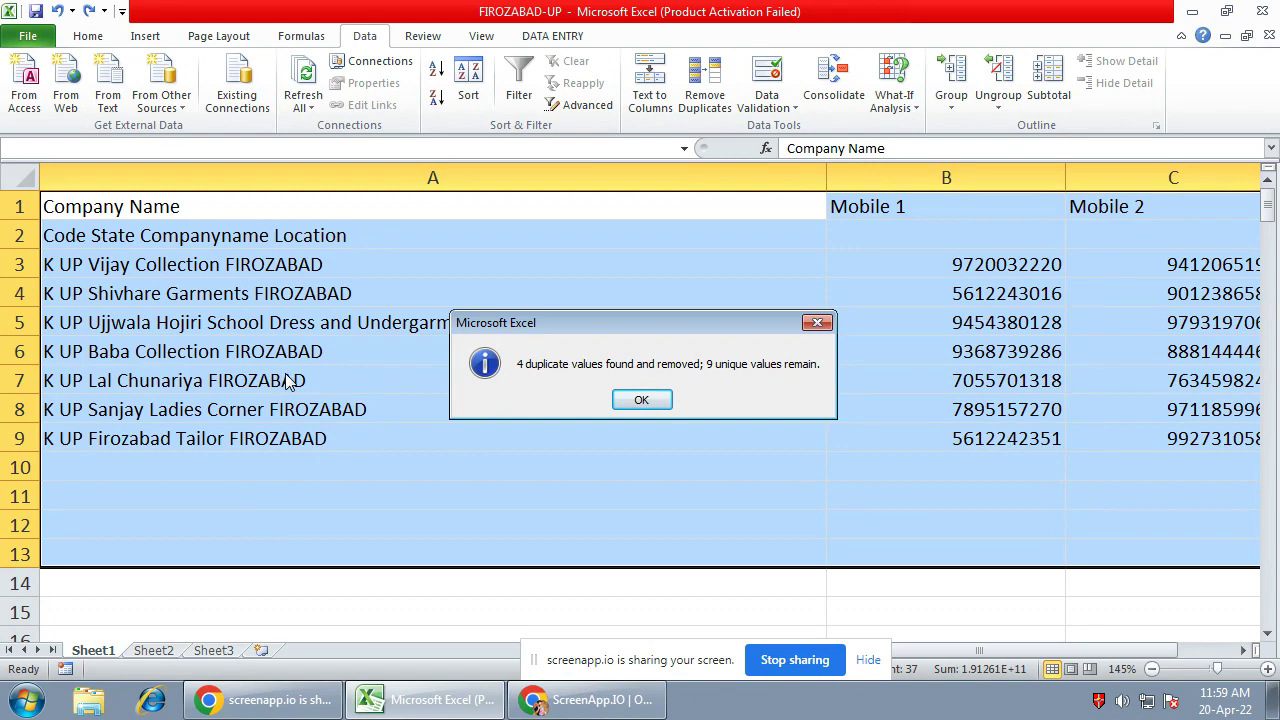
Dismiss the removal summary and click an empty cell below the list
click(640, 400)
click(590, 472)
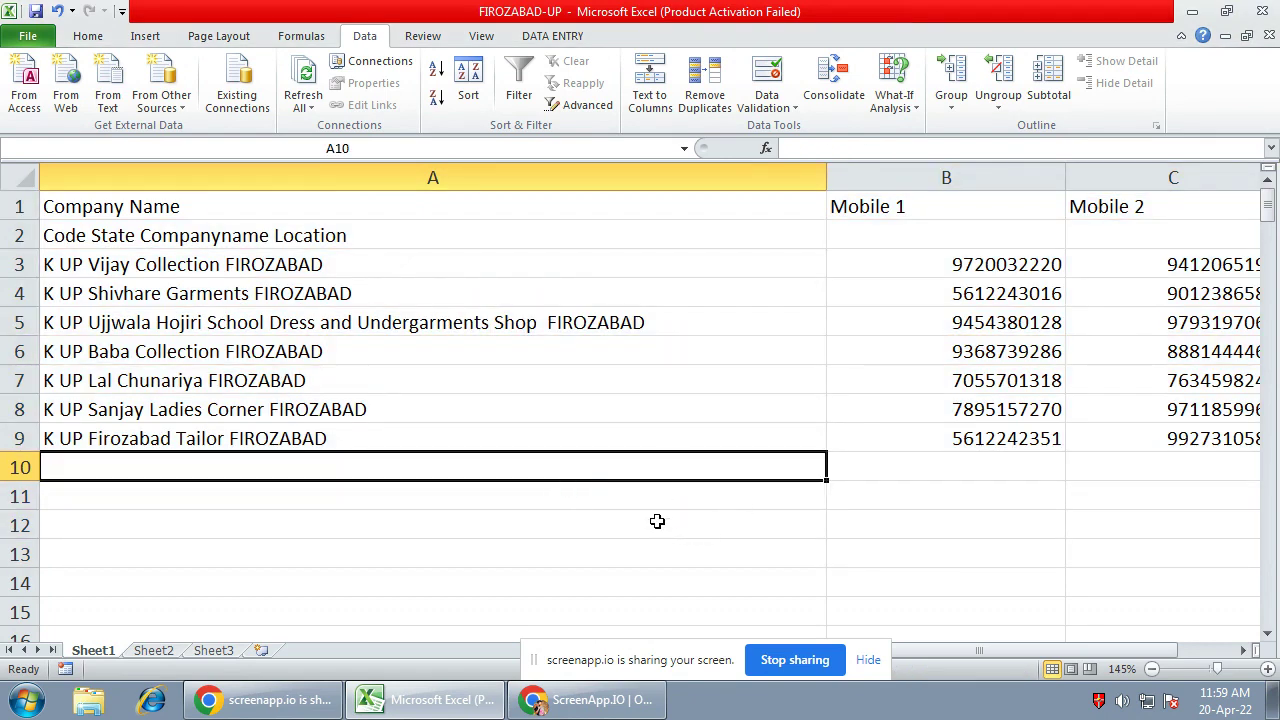
scroll(657, 522, down, 1)
click(456, 462)
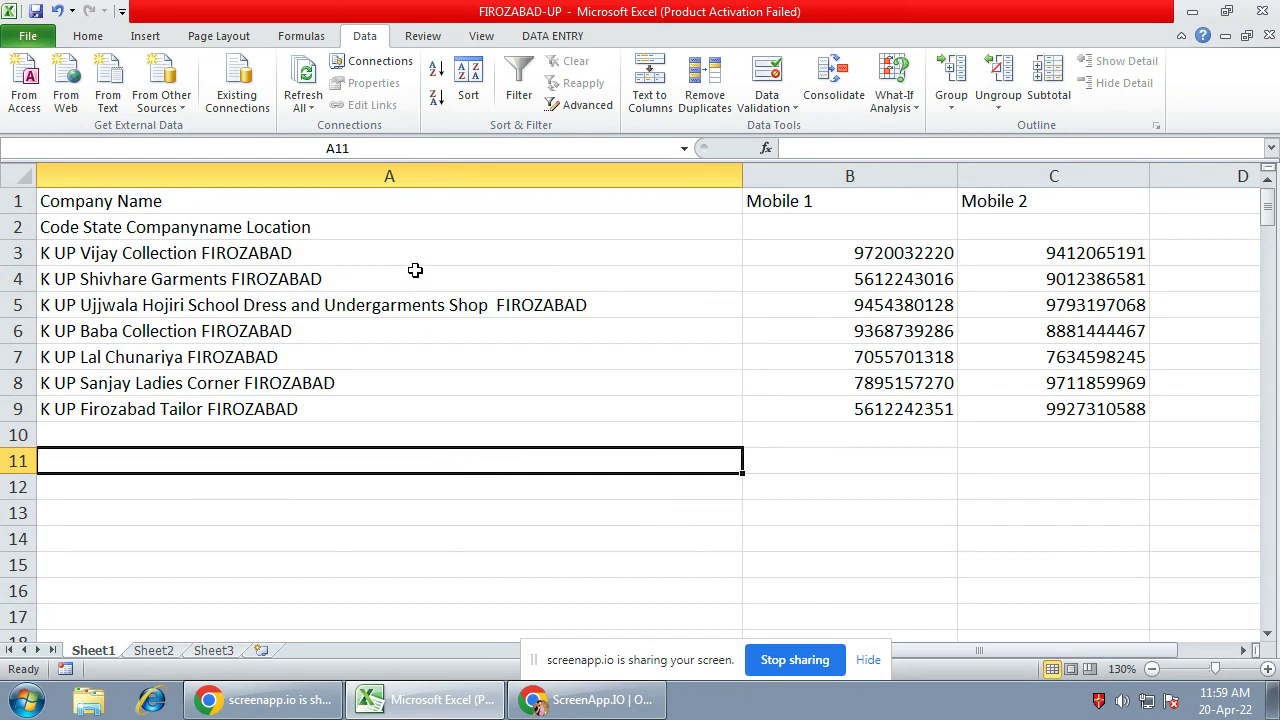
Review the remaining rows by selecting A3:C9, the company names A3:A9, and the Mobile 1 numbers
mouse_move(414, 254)
mouse_down()
mouse_move(1016, 341)
mouse_move(1020, 409)
mouse_up()
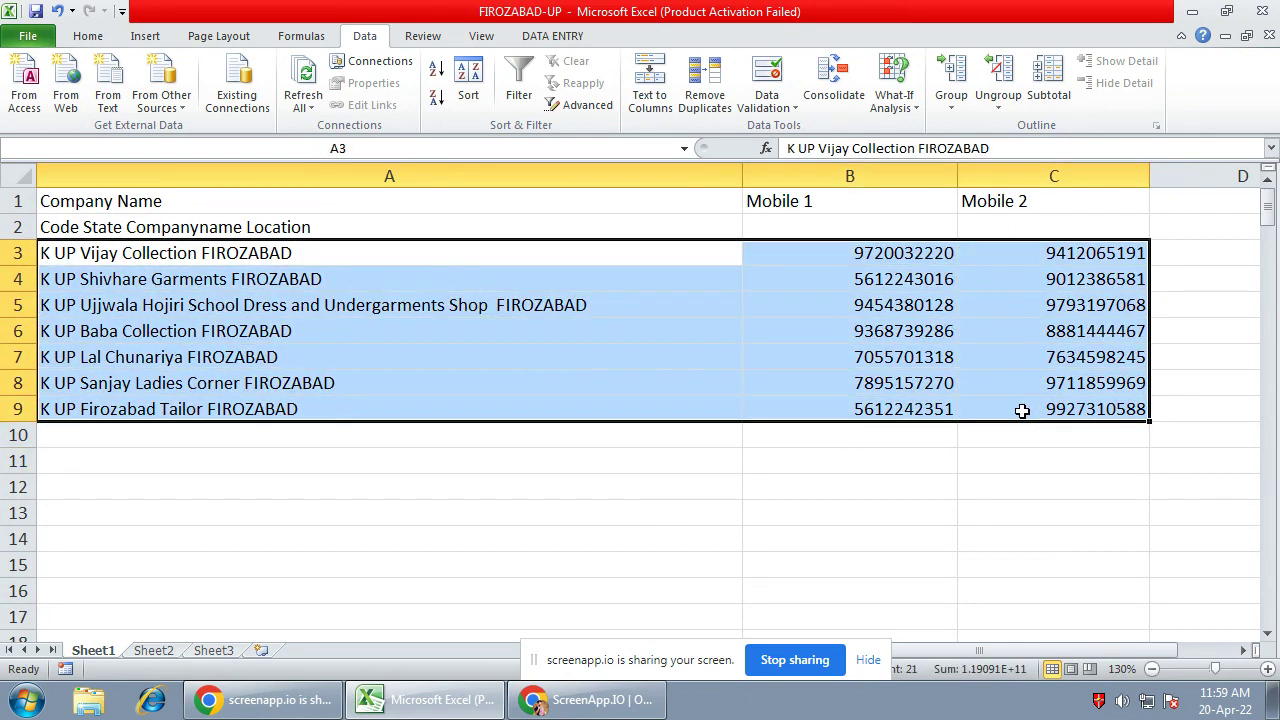
click(766, 491)
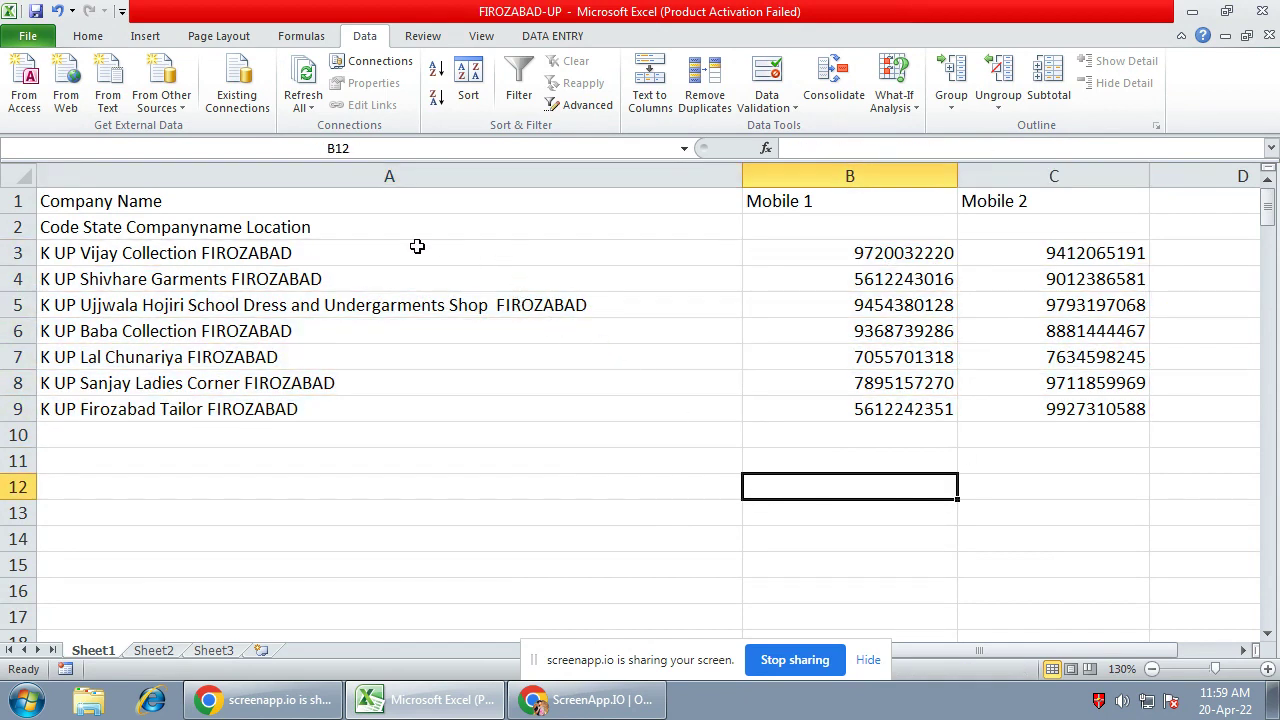
drag(406, 246, 457, 400)
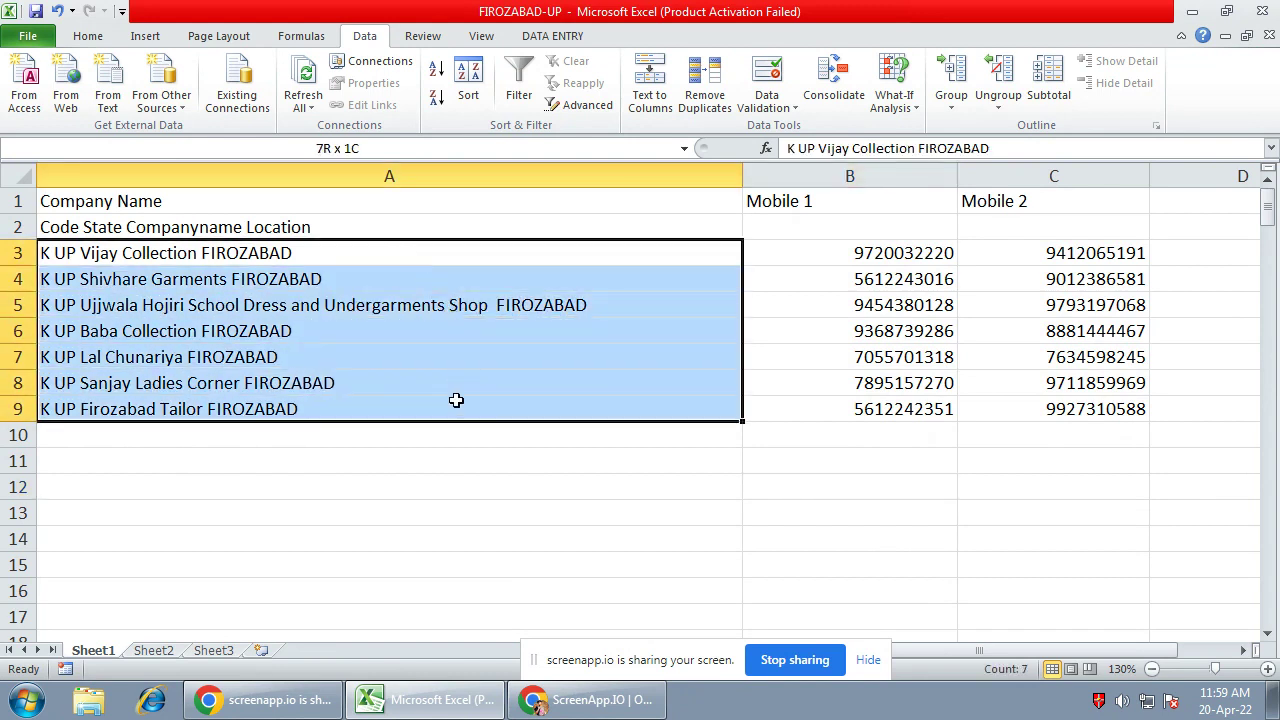
click(457, 437)
drag(863, 253, 878, 409)
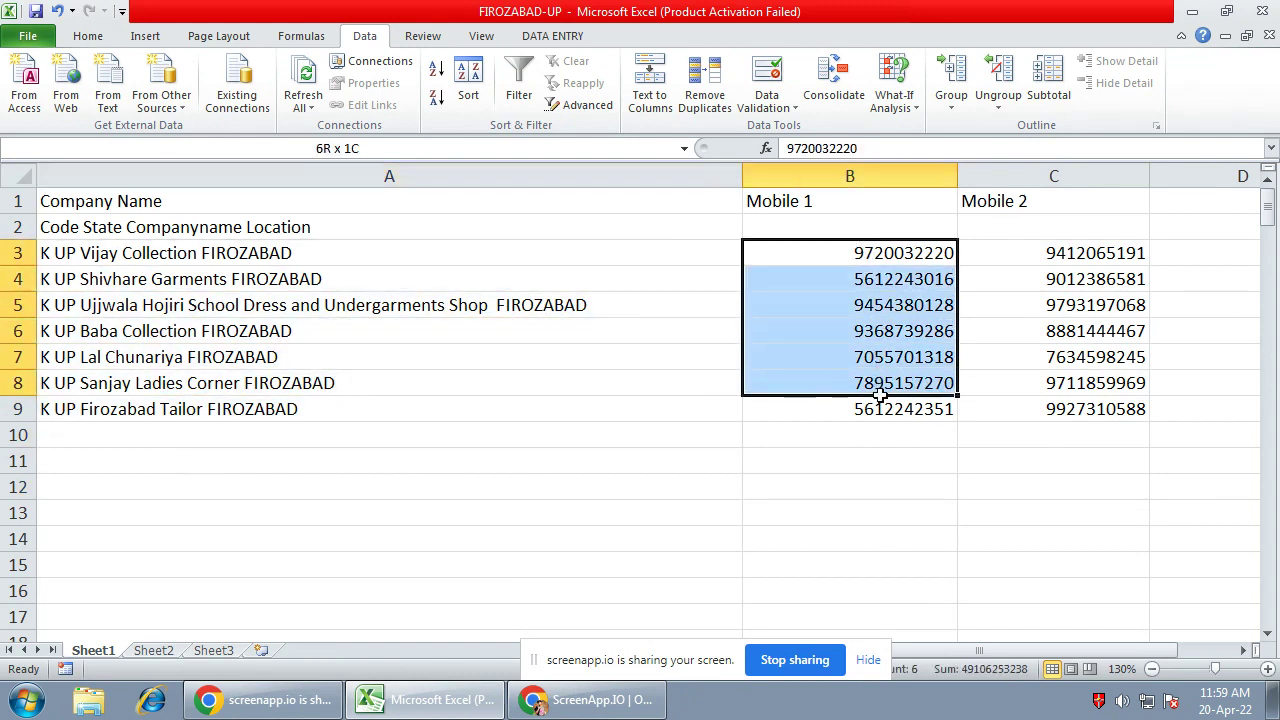
click(840, 437)
click(1152, 258)
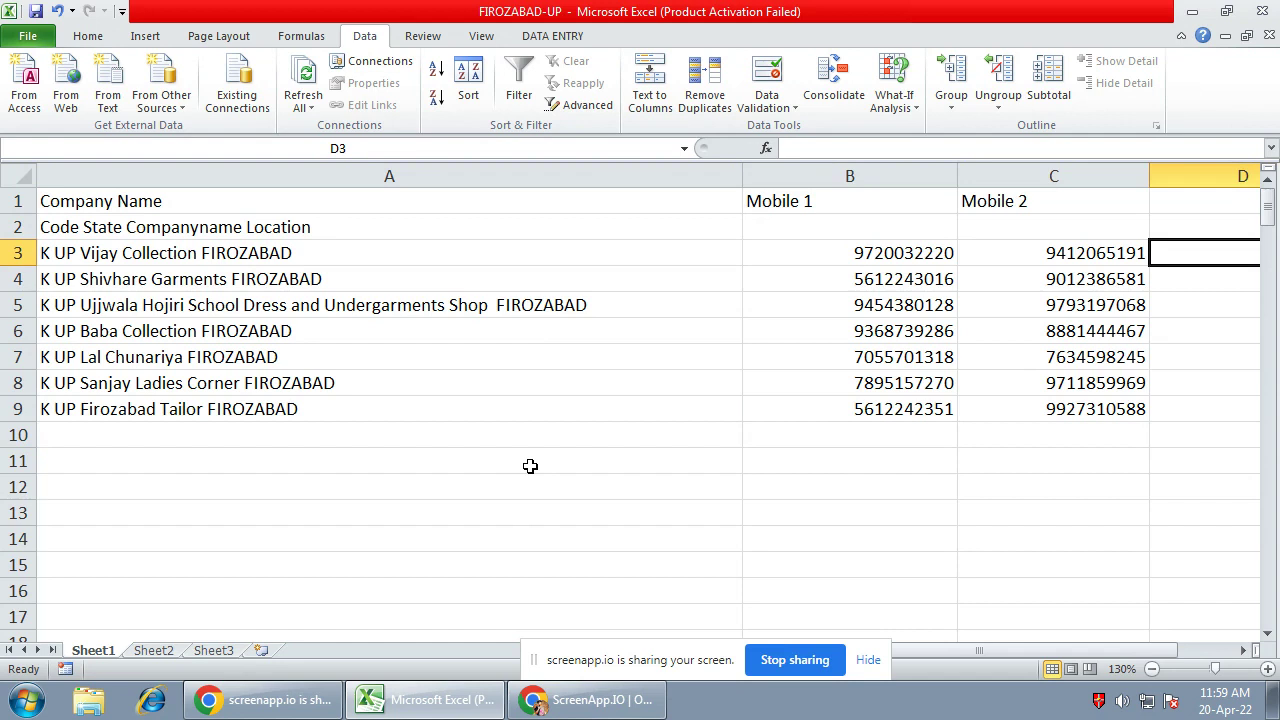